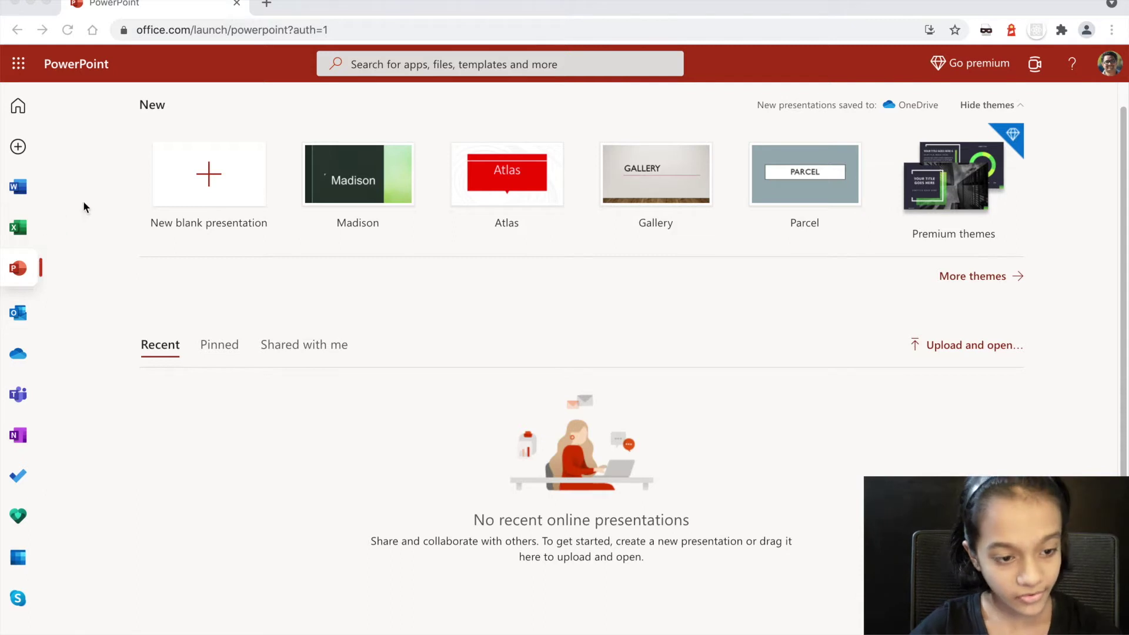
Step: Create a new blank presentation and close the design suggestions
left_click(208, 185)
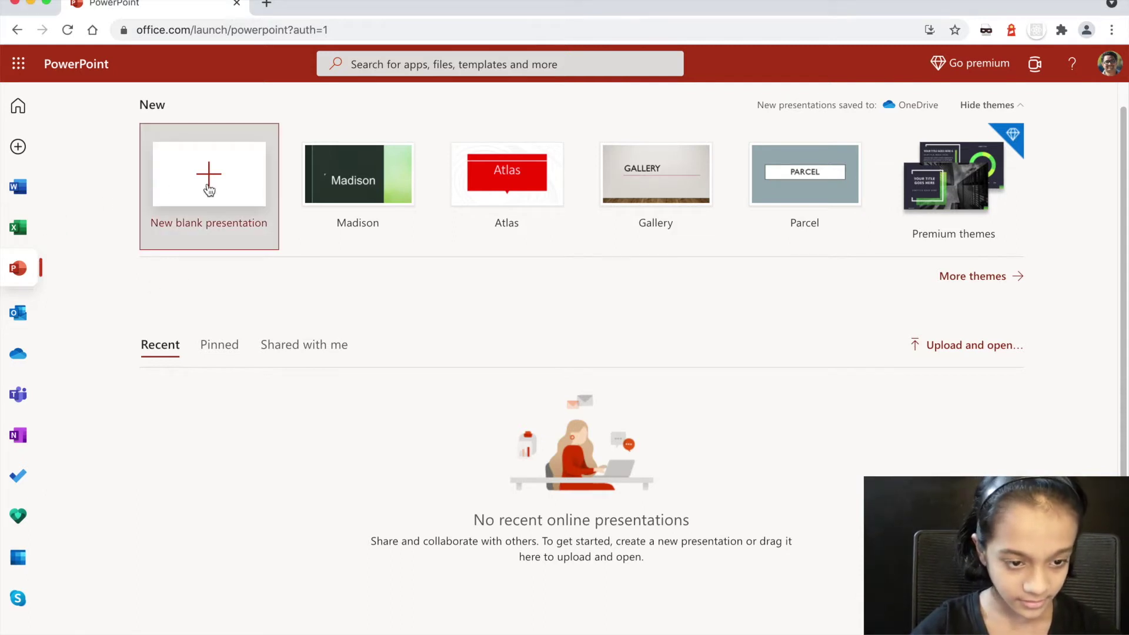
left_click(209, 189)
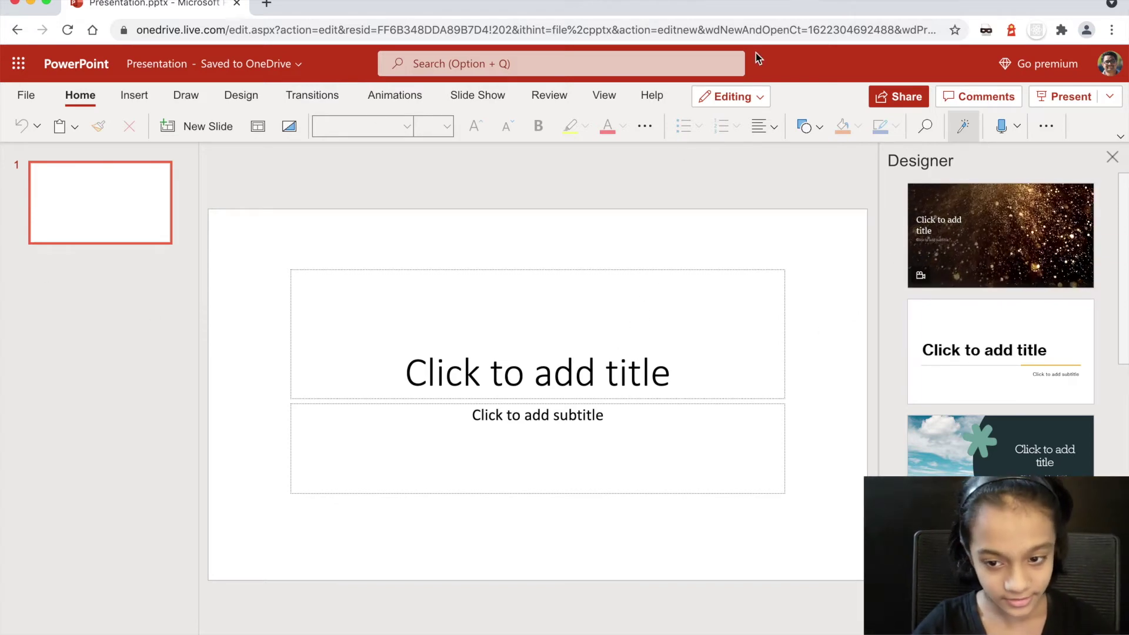
left_click(1112, 157)
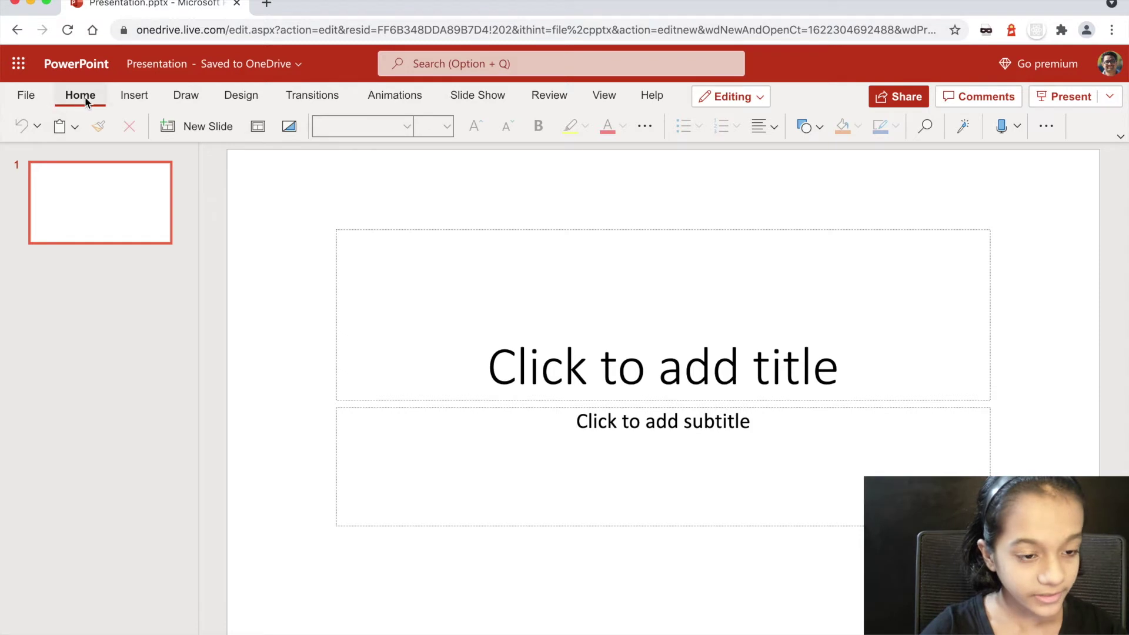
Step: Examine the available file, insert, drawing, design, transition, animation, slide show and review commands
left_click(32, 97)
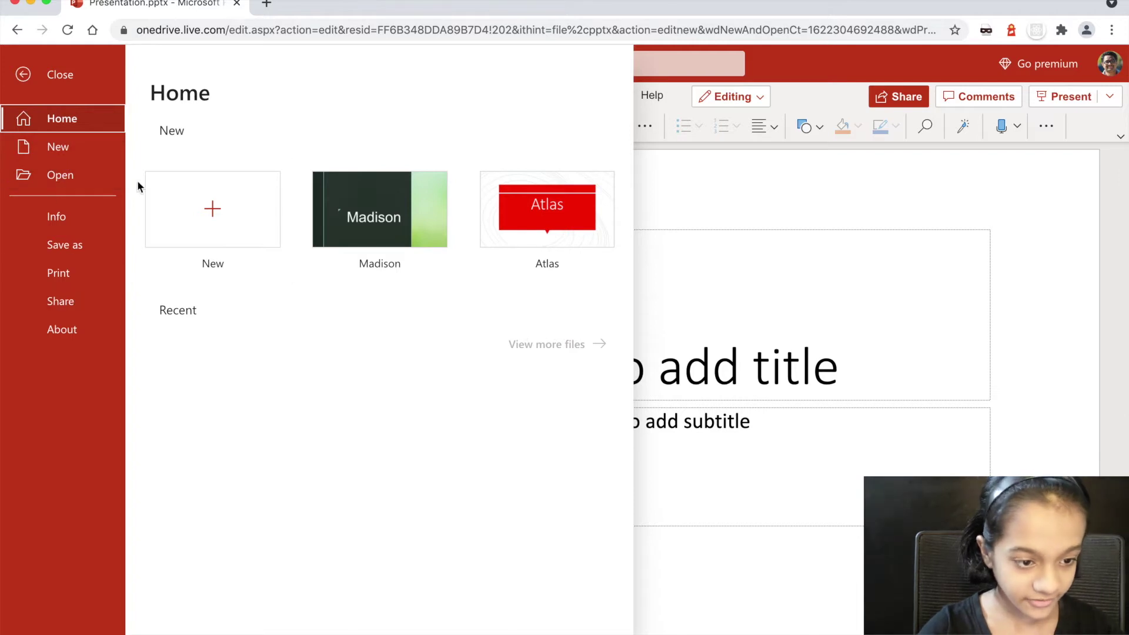
left_click(715, 168)
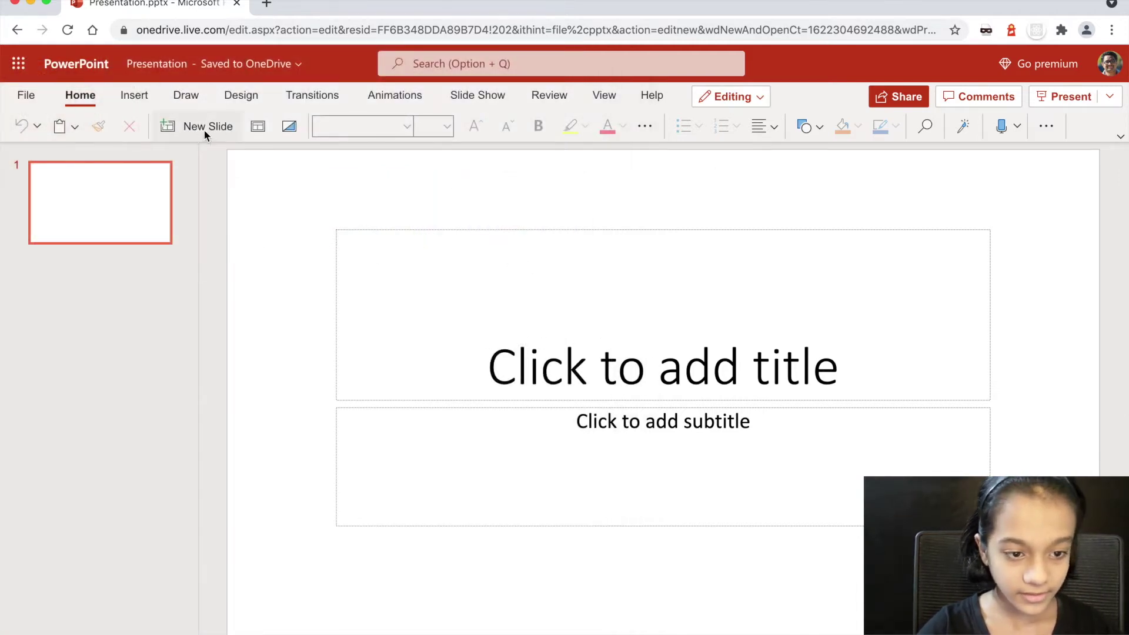
left_click(152, 96)
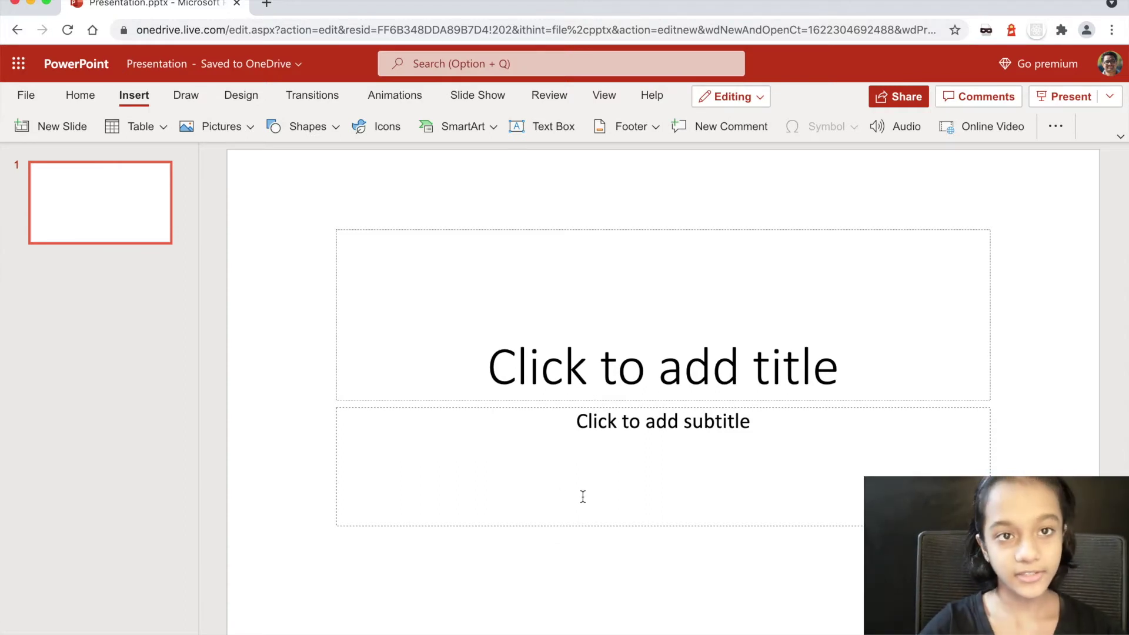
left_click(181, 97)
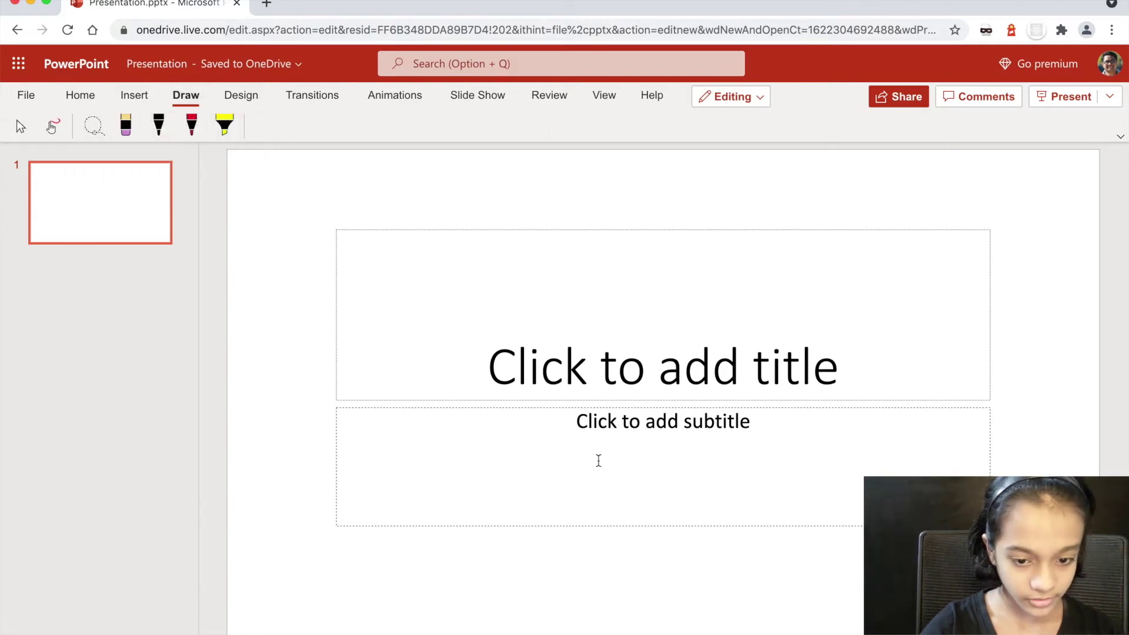
left_click(250, 101)
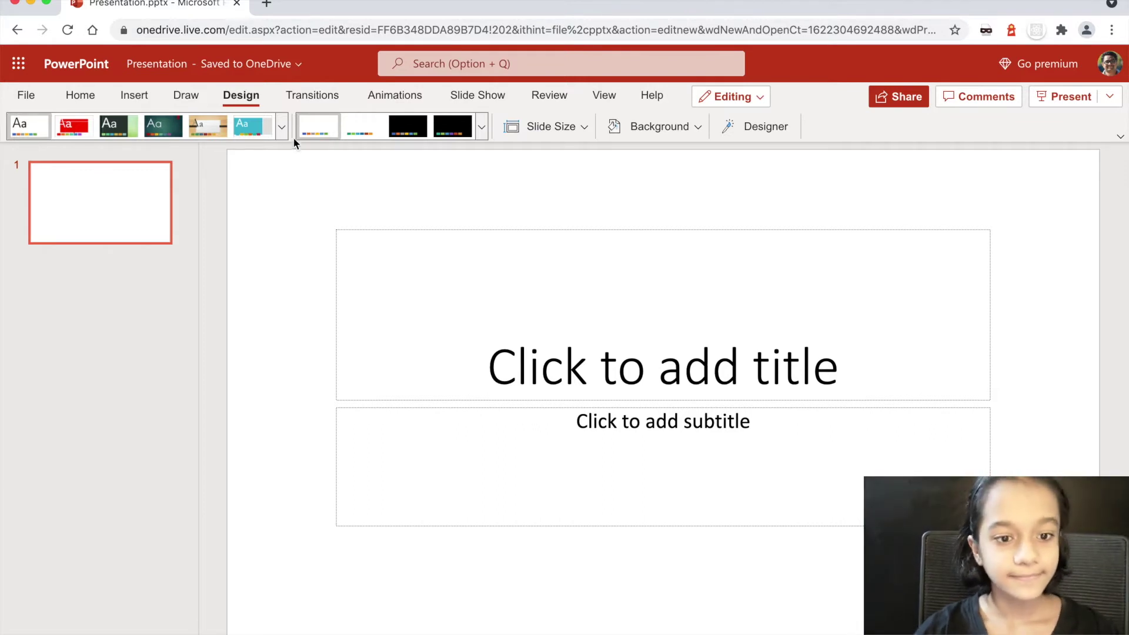
left_click(309, 96)
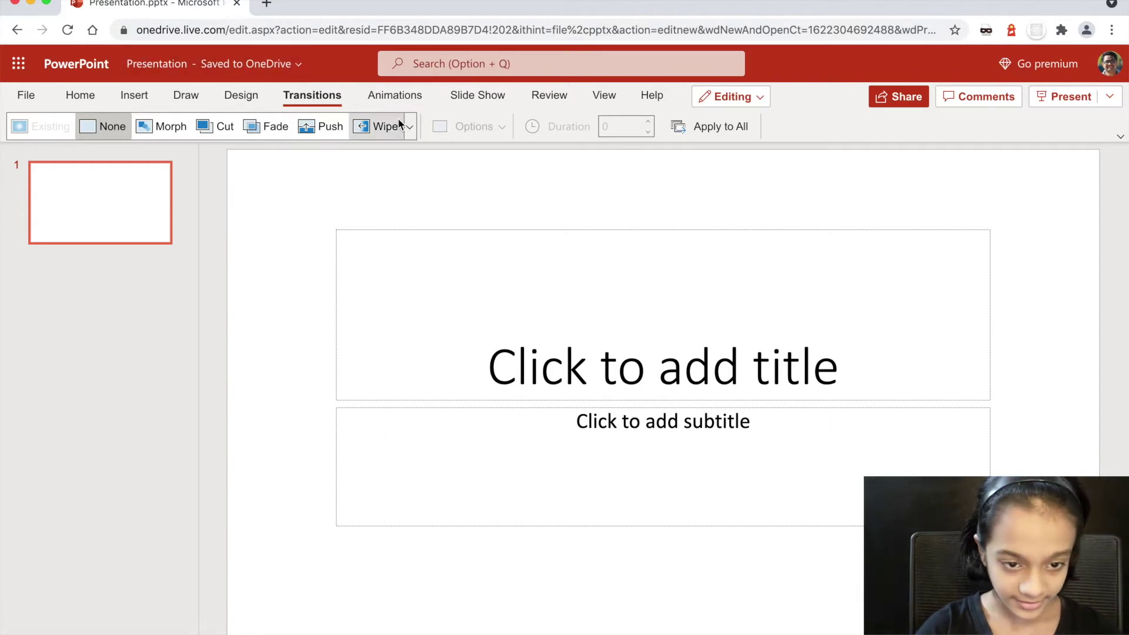
left_click(414, 99)
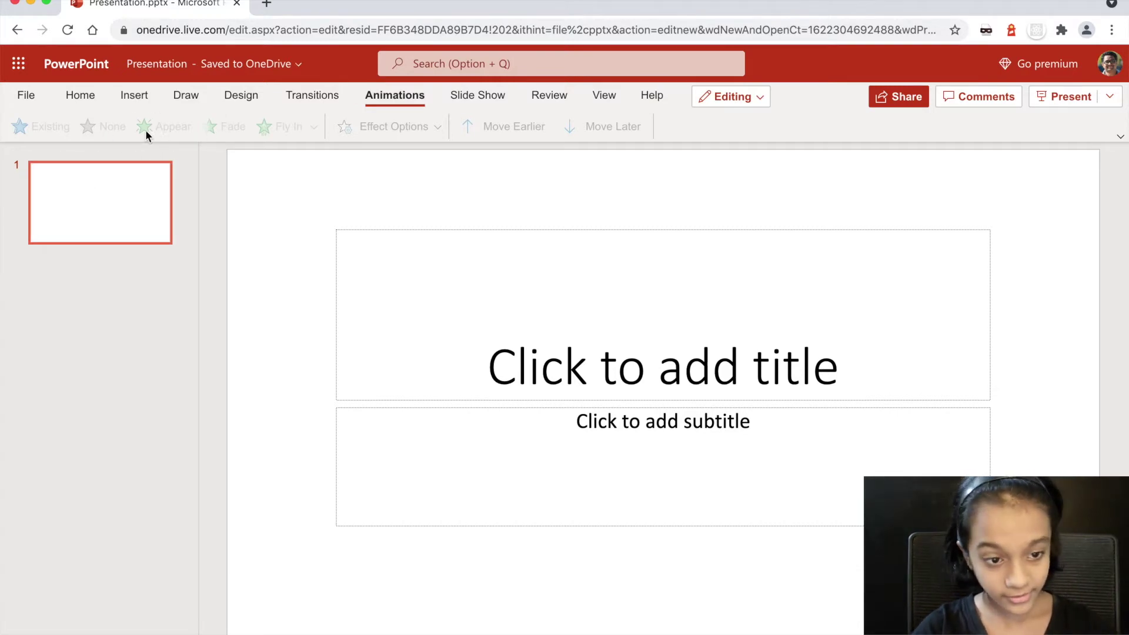
left_click(473, 100)
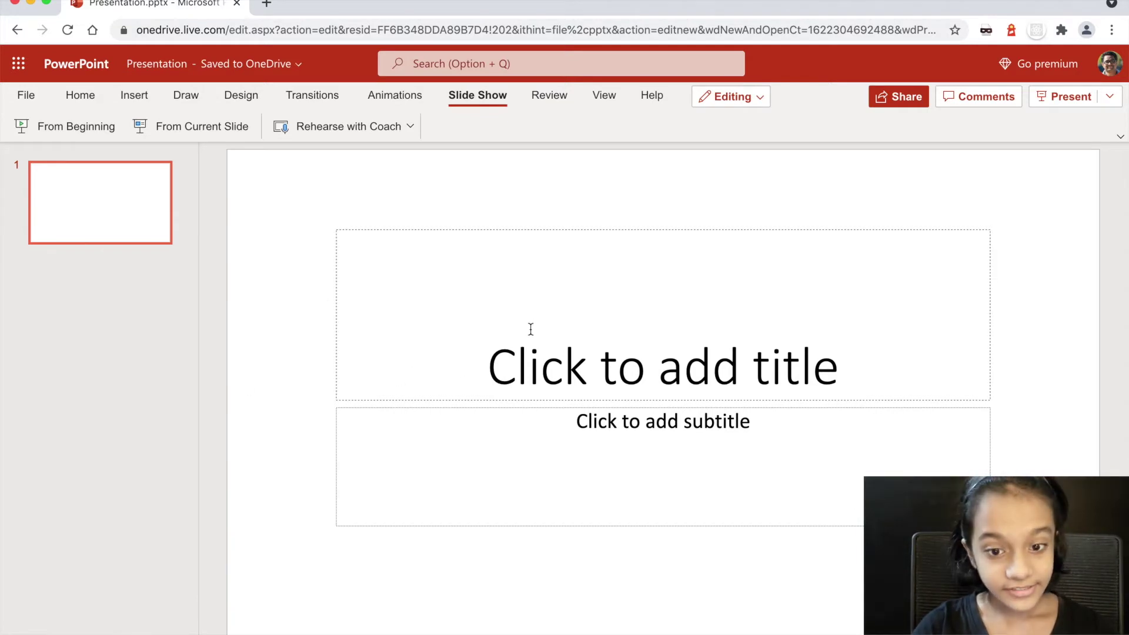
left_click(546, 101)
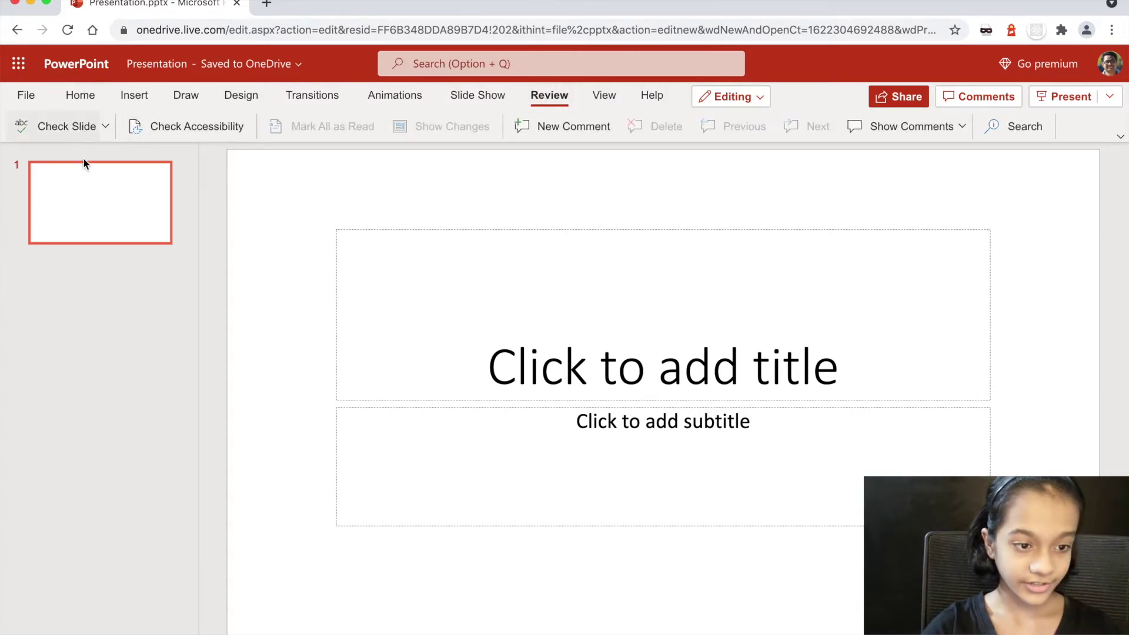
left_click(91, 96)
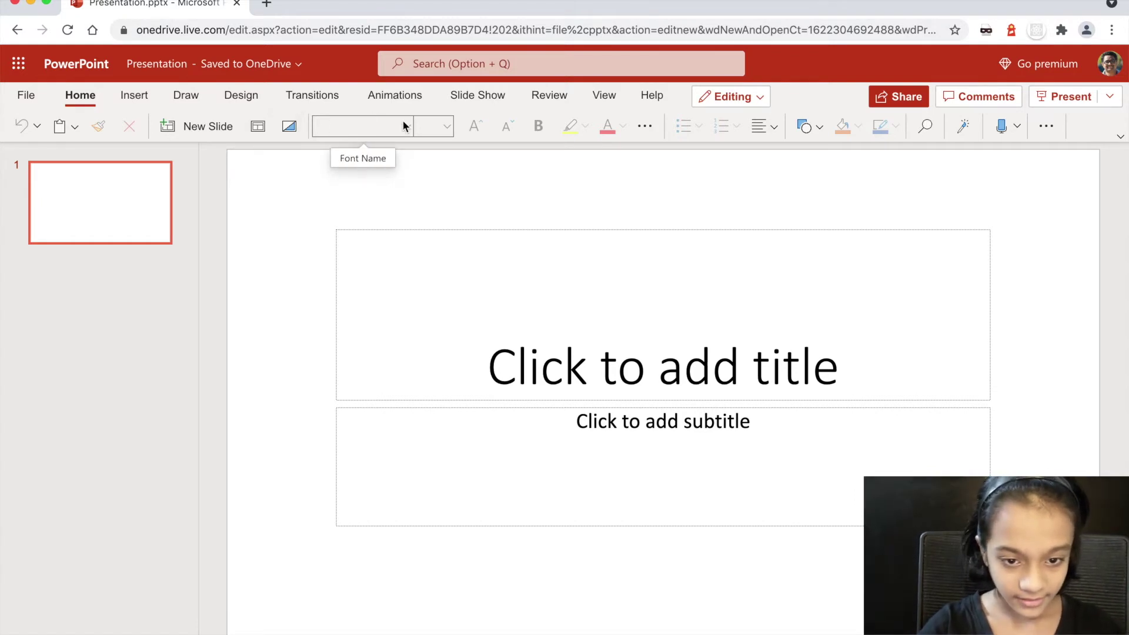
Step: Enter "Click clock fun" as the title of the first slide
left_click(537, 294)
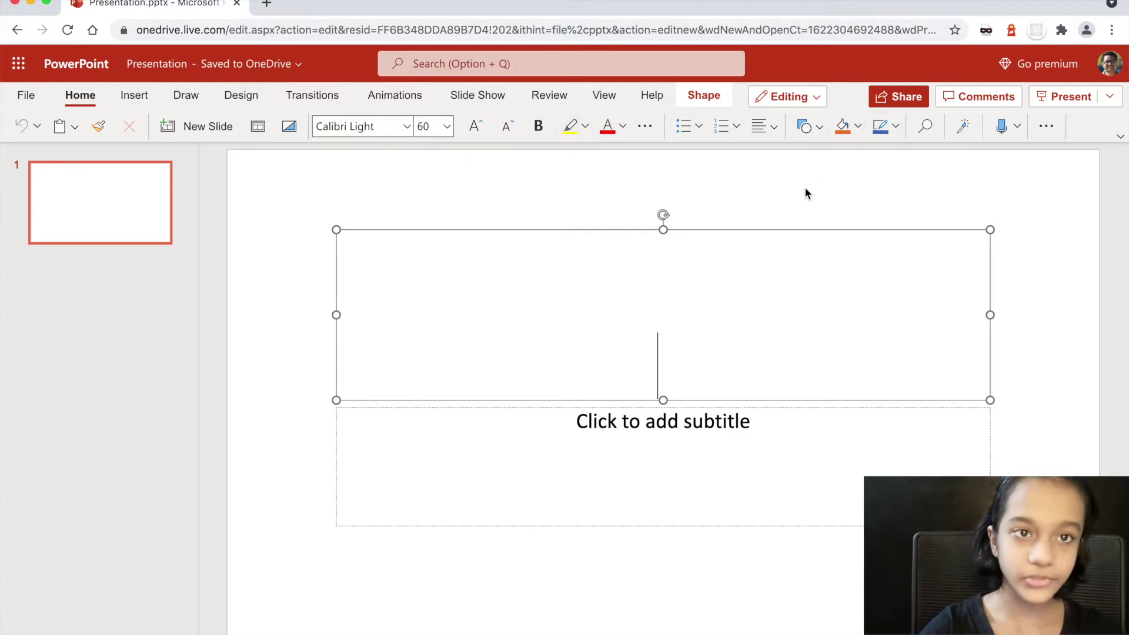
left_click(146, 101)
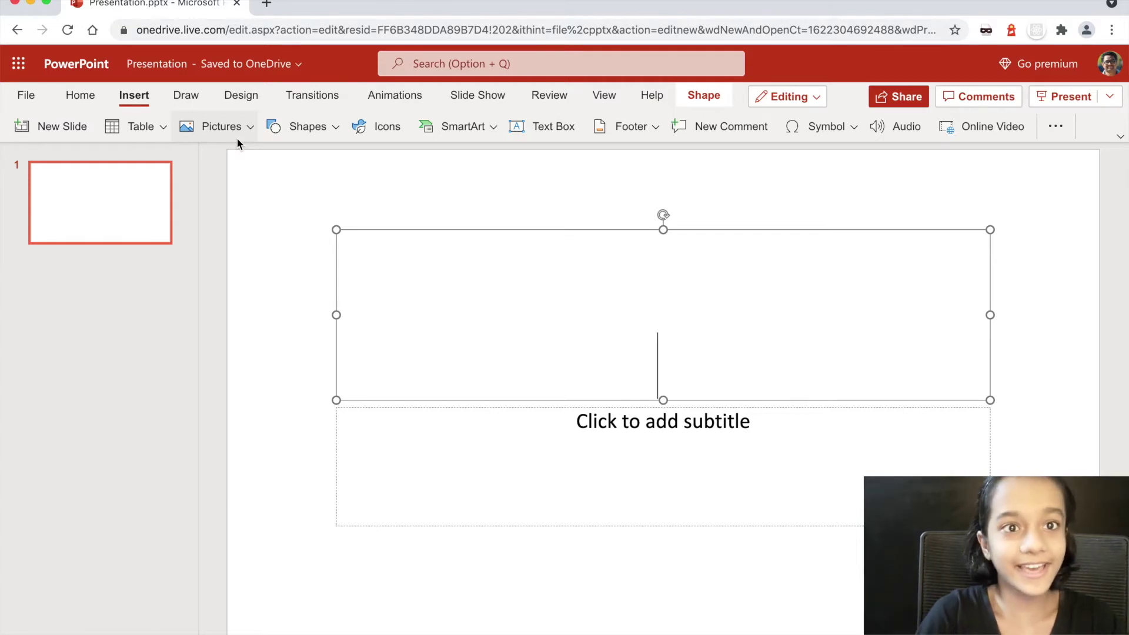
left_click(187, 95)
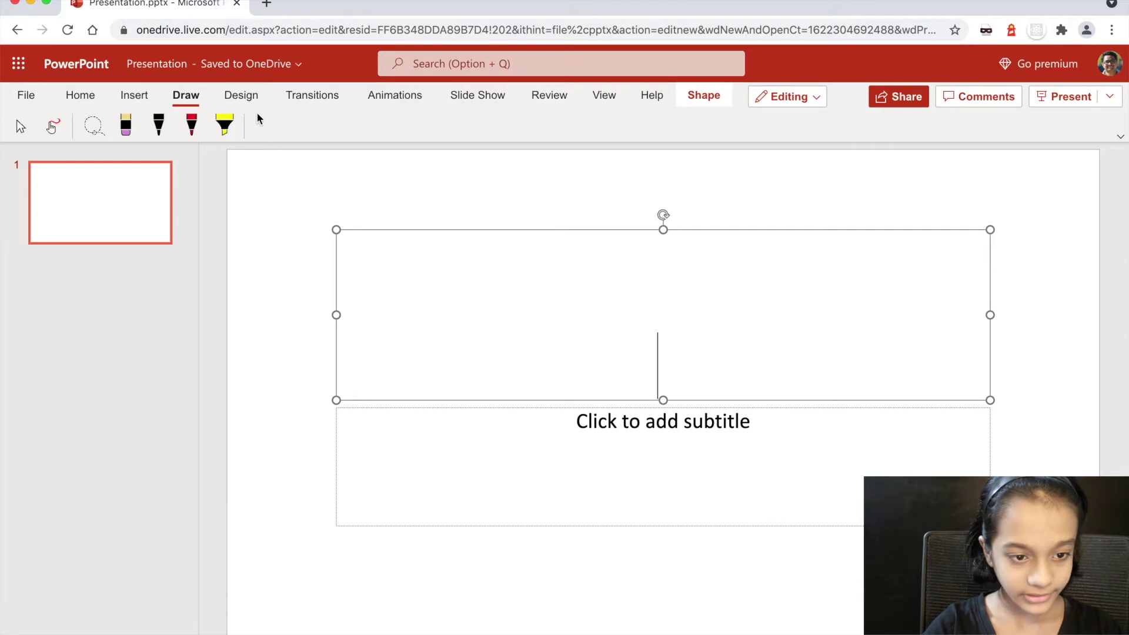
left_click(93, 97)
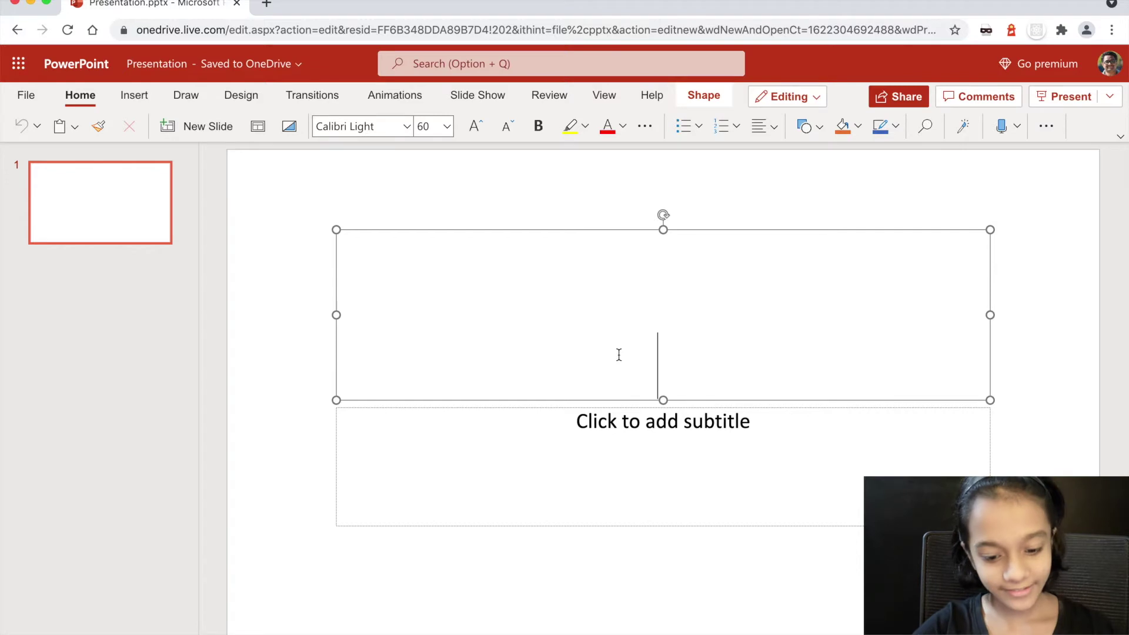
type("Clock")
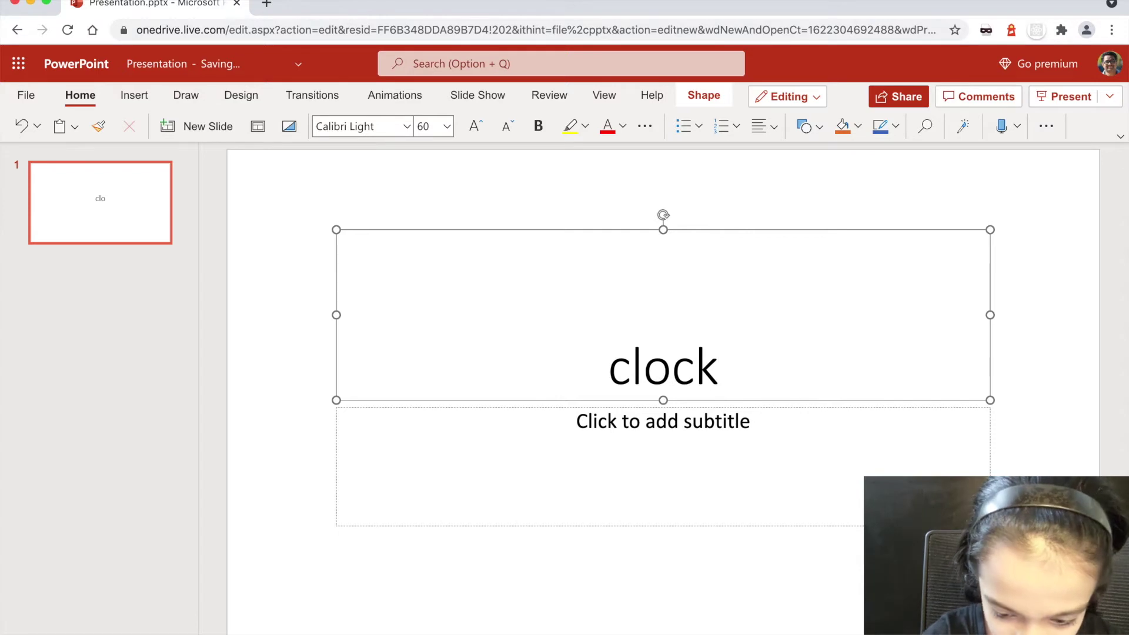
key("BackSpace")
key("BackSpace")
key("BackSpace")
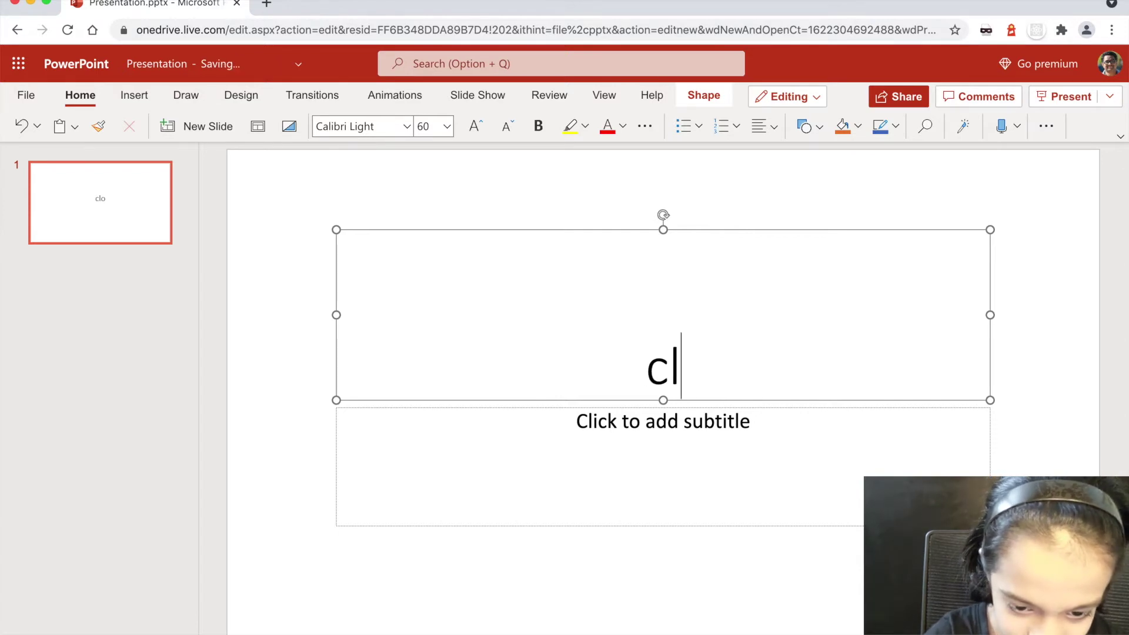
type("ic")
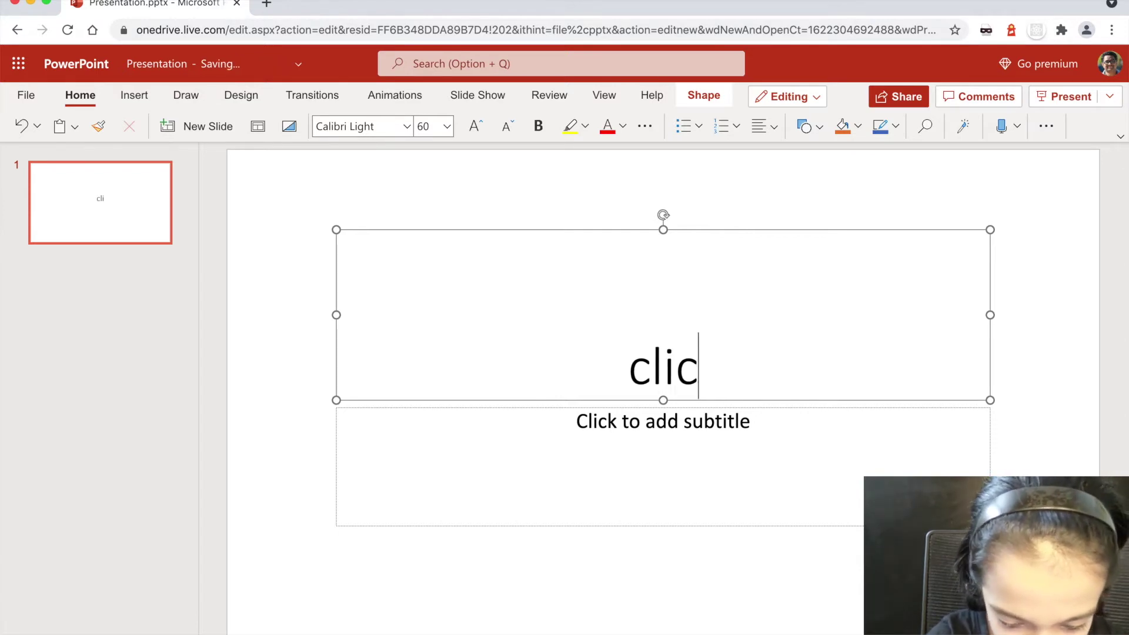
type("k clo")
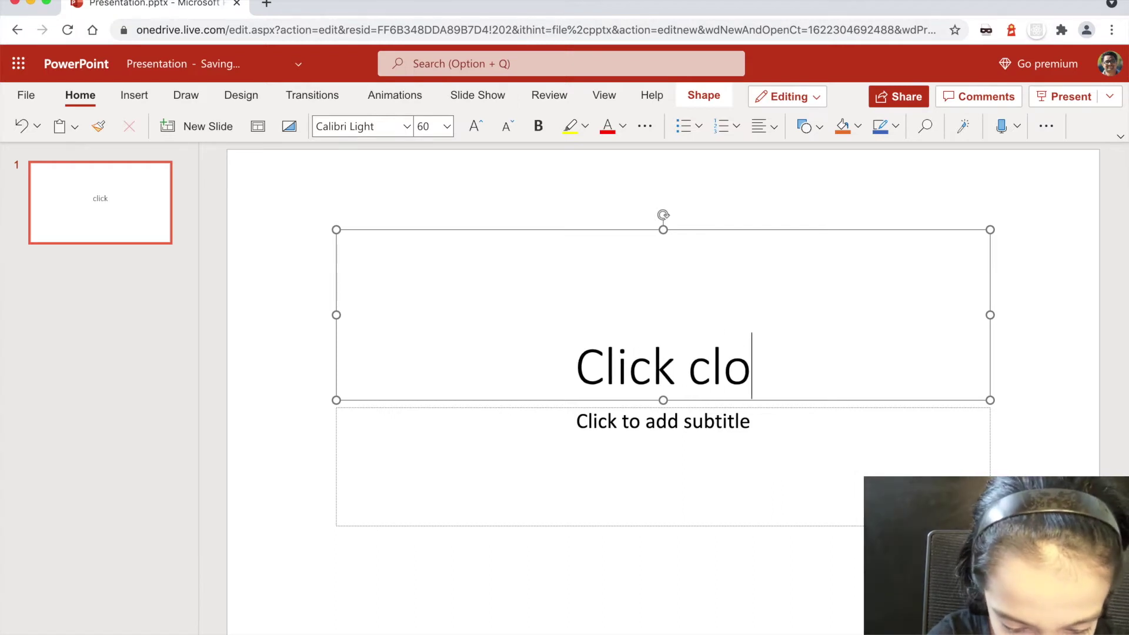
type("k")
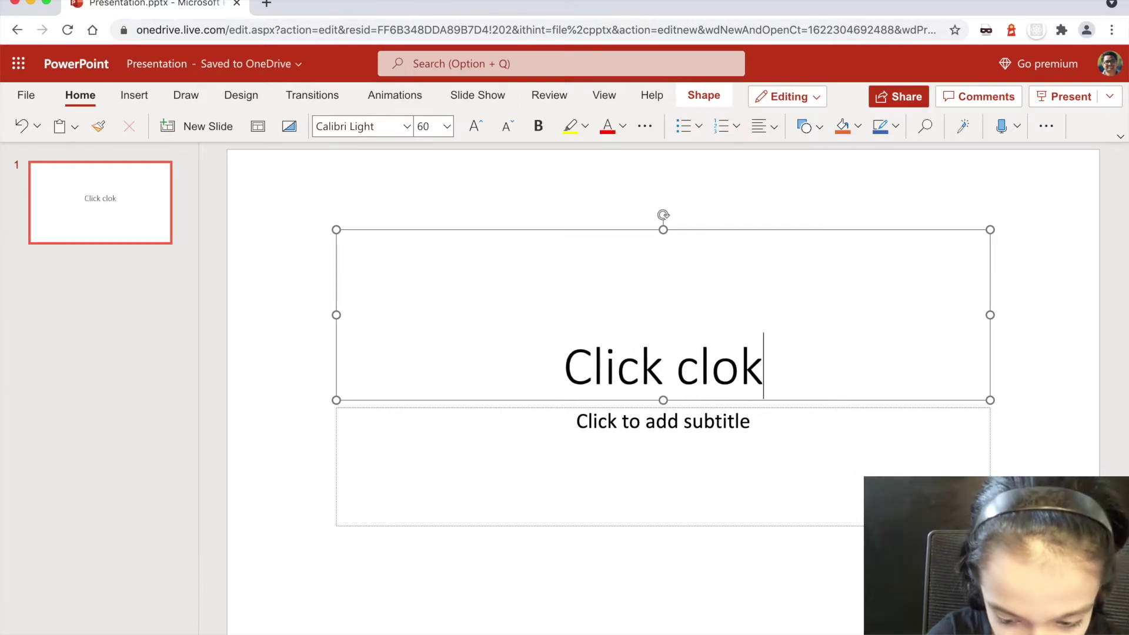
key("BackSpace")
key("BackSpace")
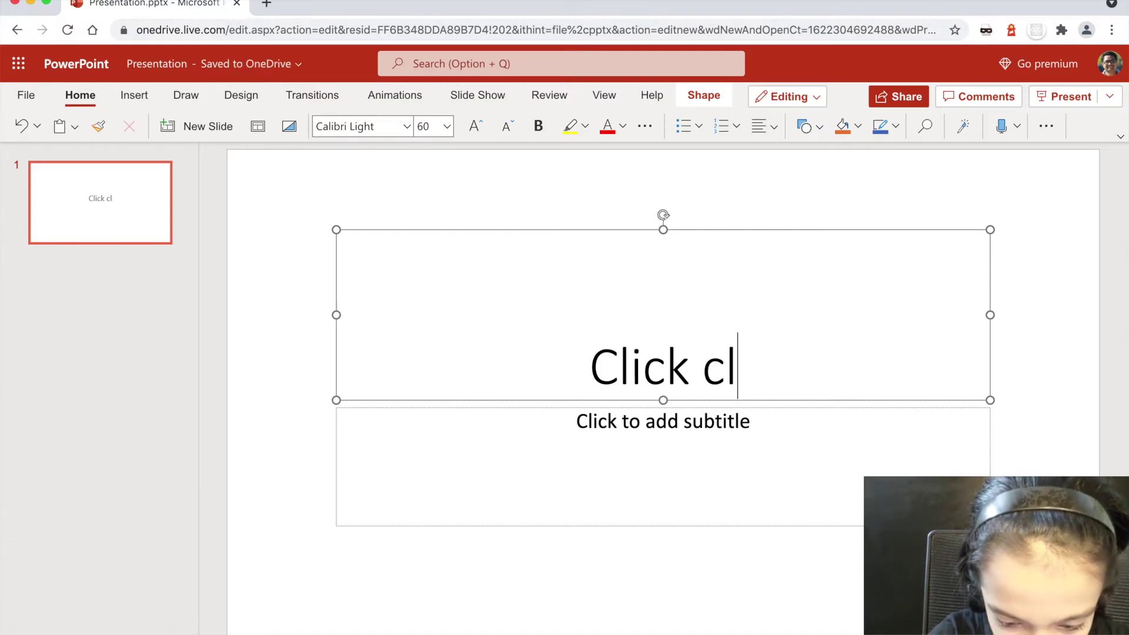
type("ock")
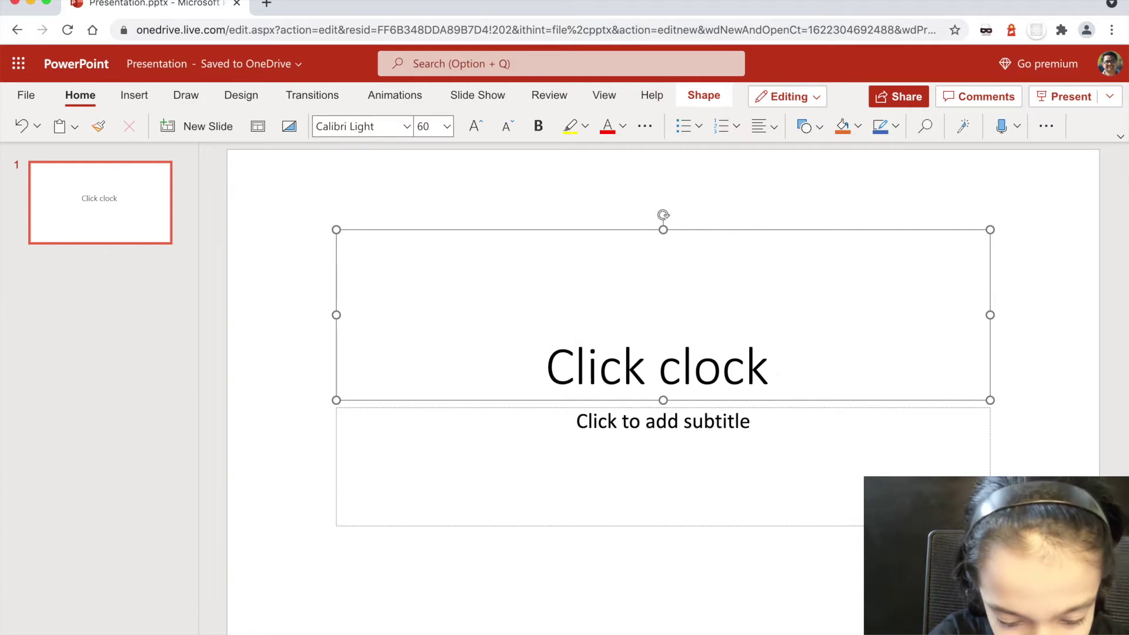
type(" fu")
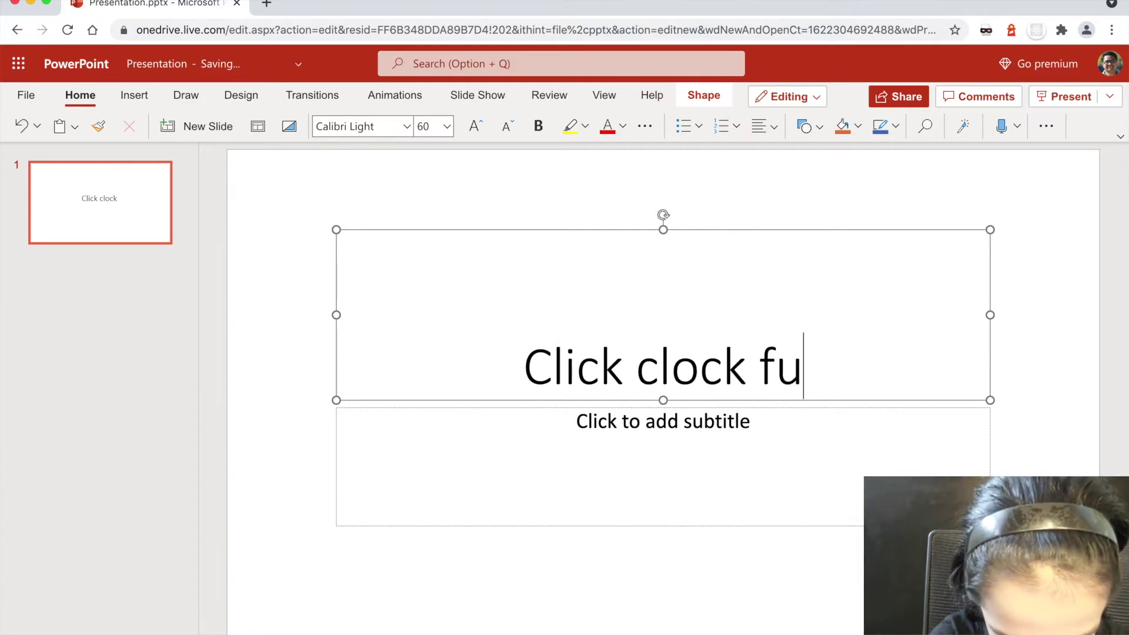
type("n")
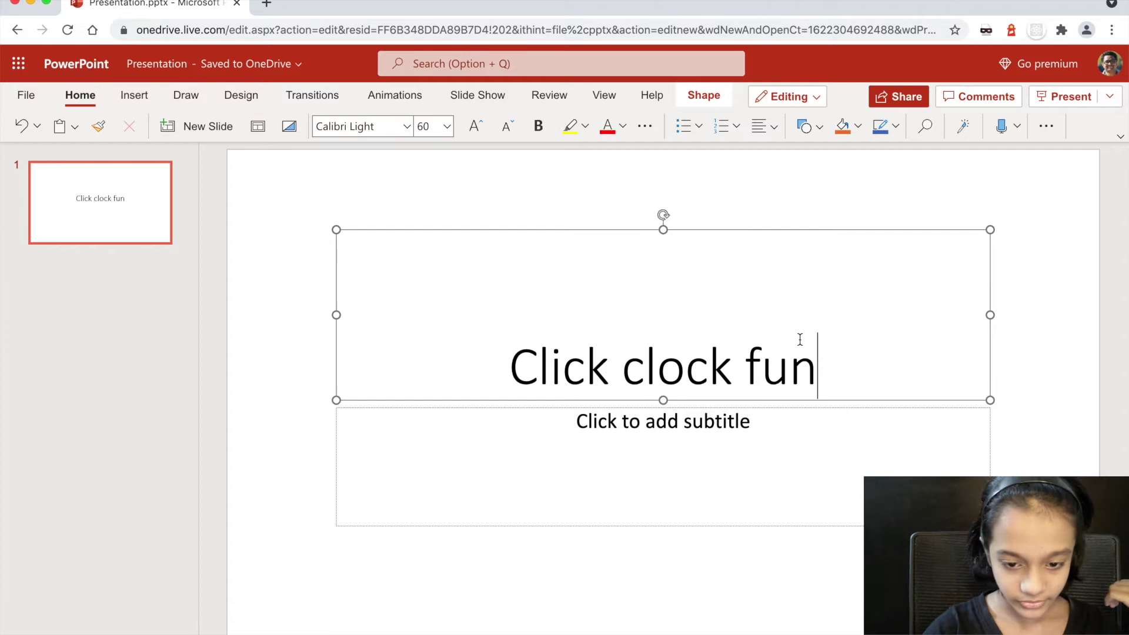
left_click(755, 420)
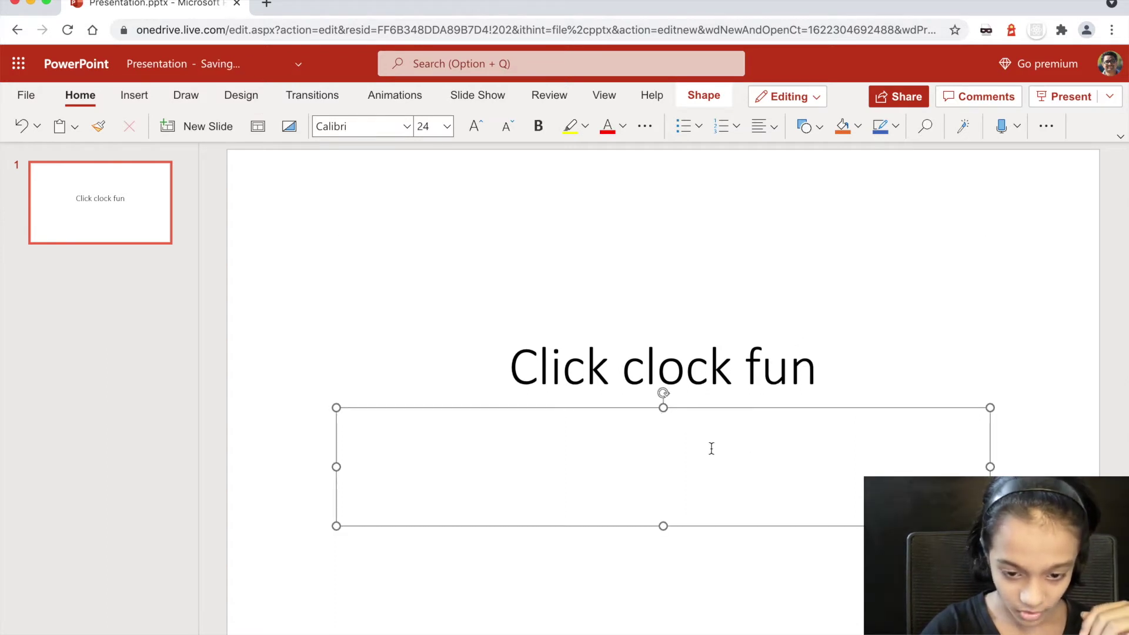
type("gdghs")
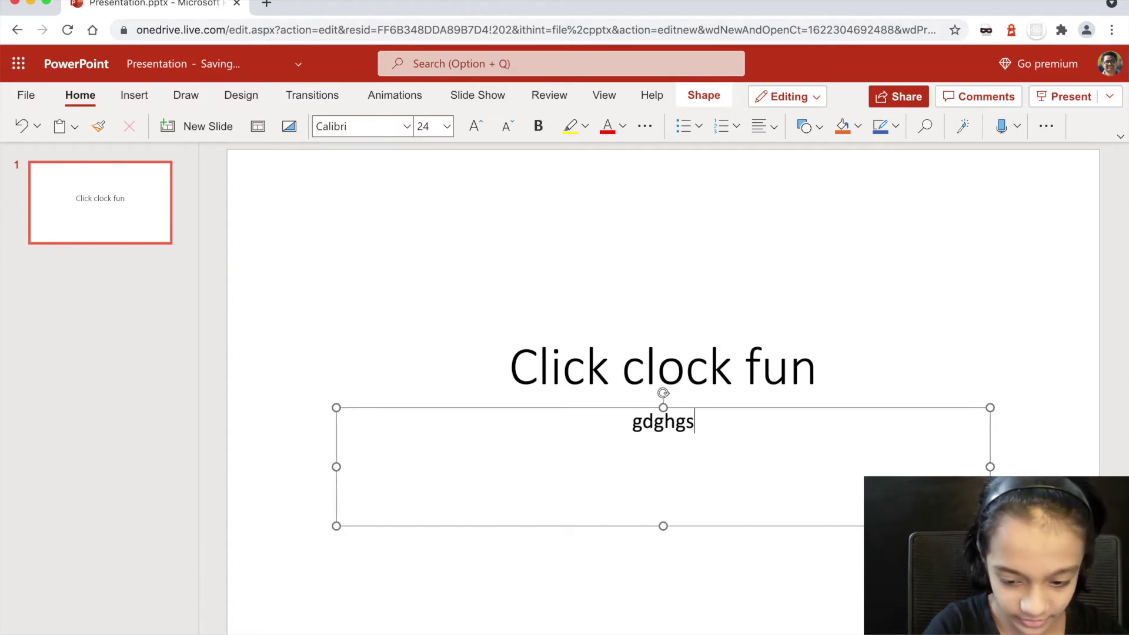
key("BackSpace")
key("BackSpace")
key("BackSpace")
key("BackSpace")
key("BackSpace")
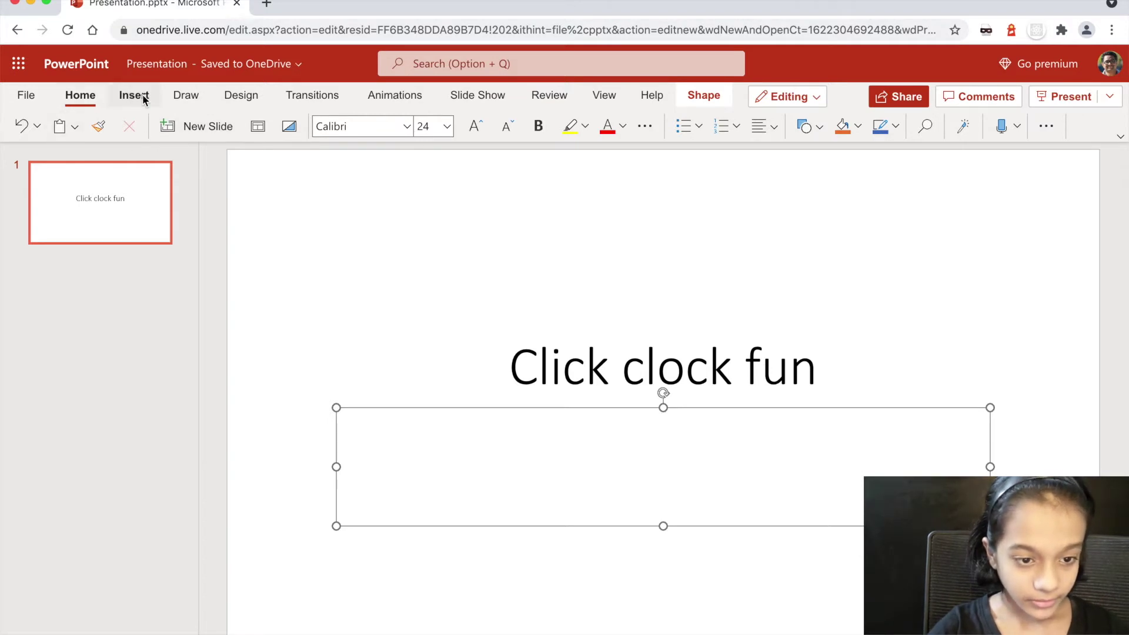
Step: Open the stock images library for the first slide and search it for "art"
left_click(244, 96)
left_click(188, 100)
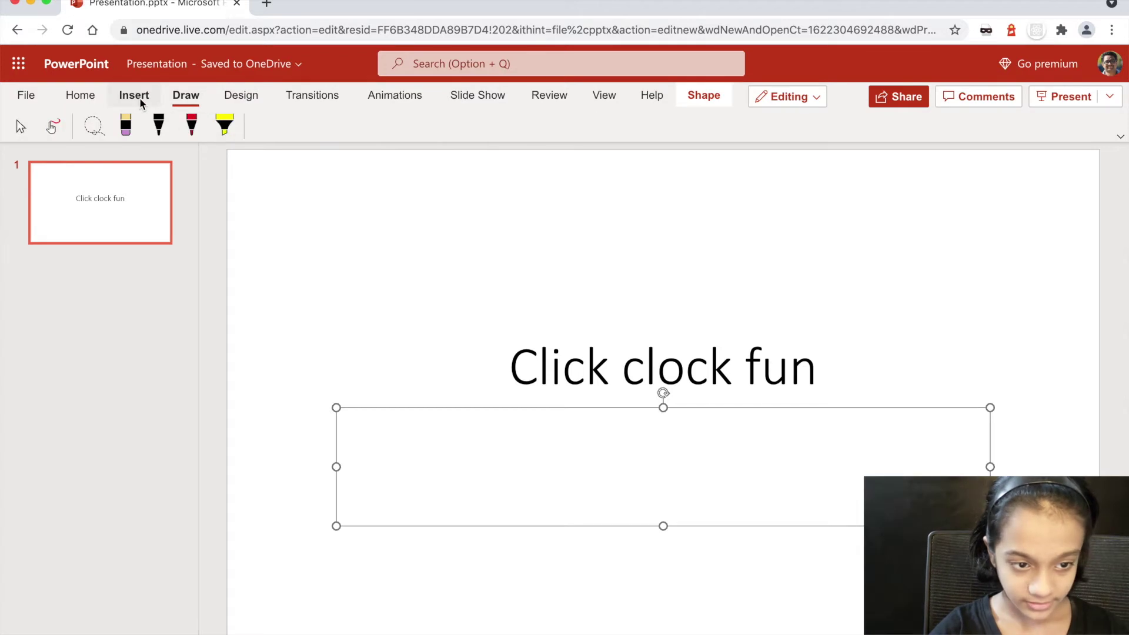
left_click(140, 98)
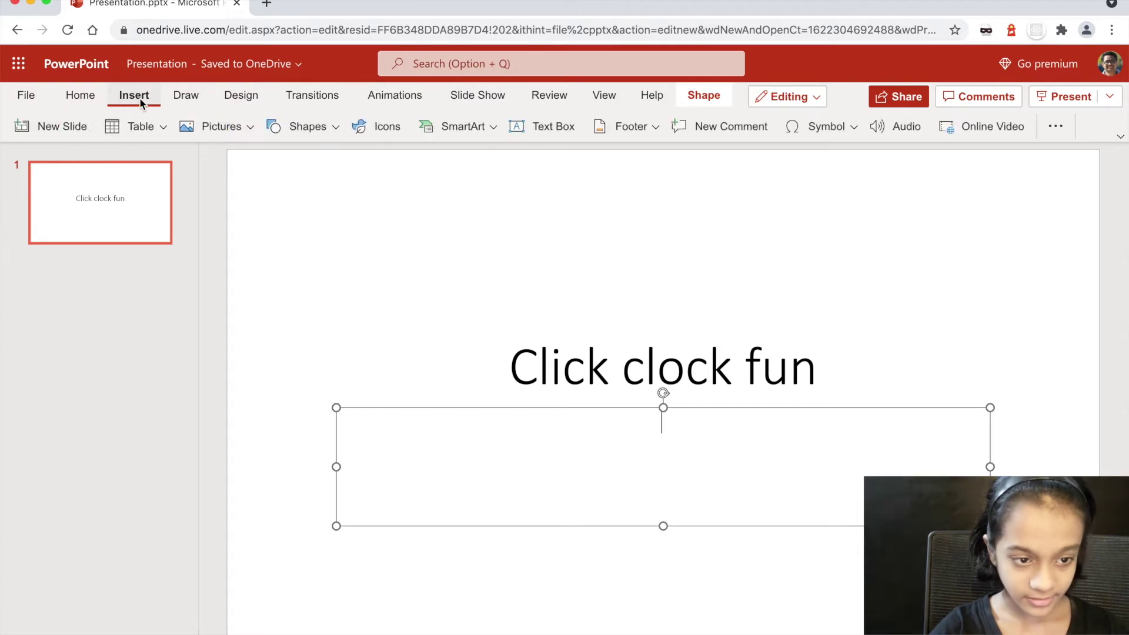
left_click(215, 125)
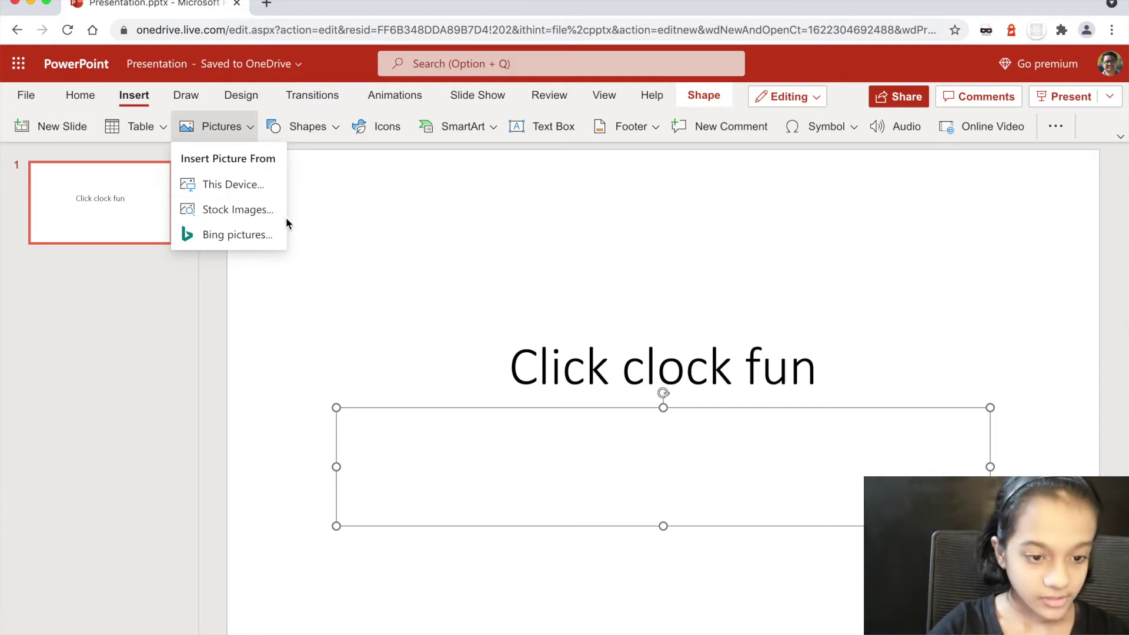
left_click(226, 208)
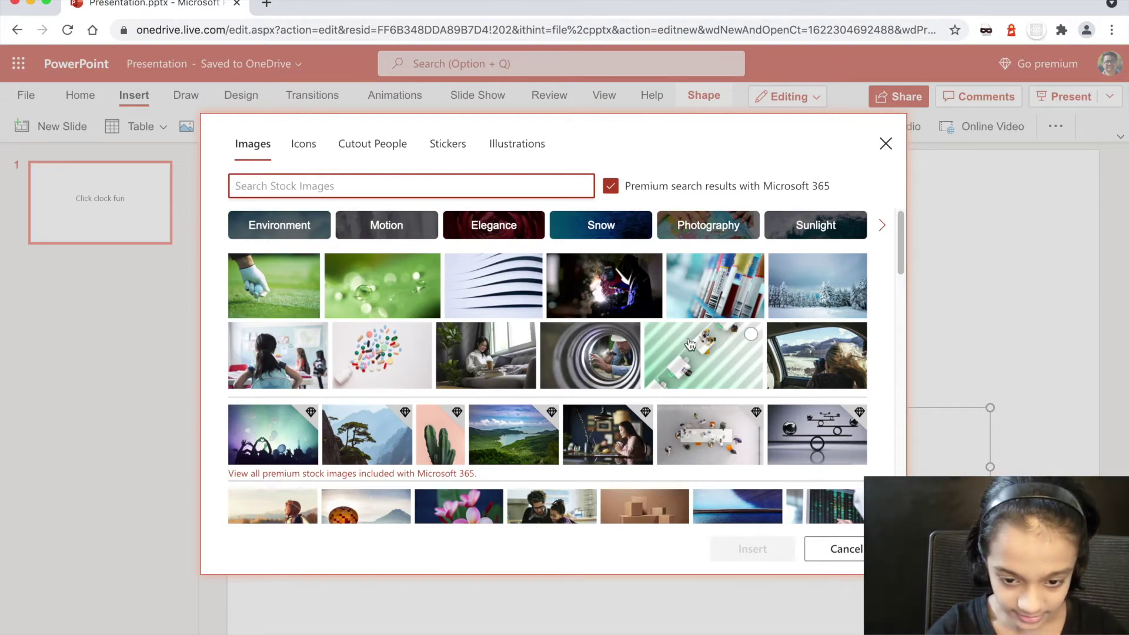
scroll(691, 355, "down", 3)
scroll(691, 352, "up", 3)
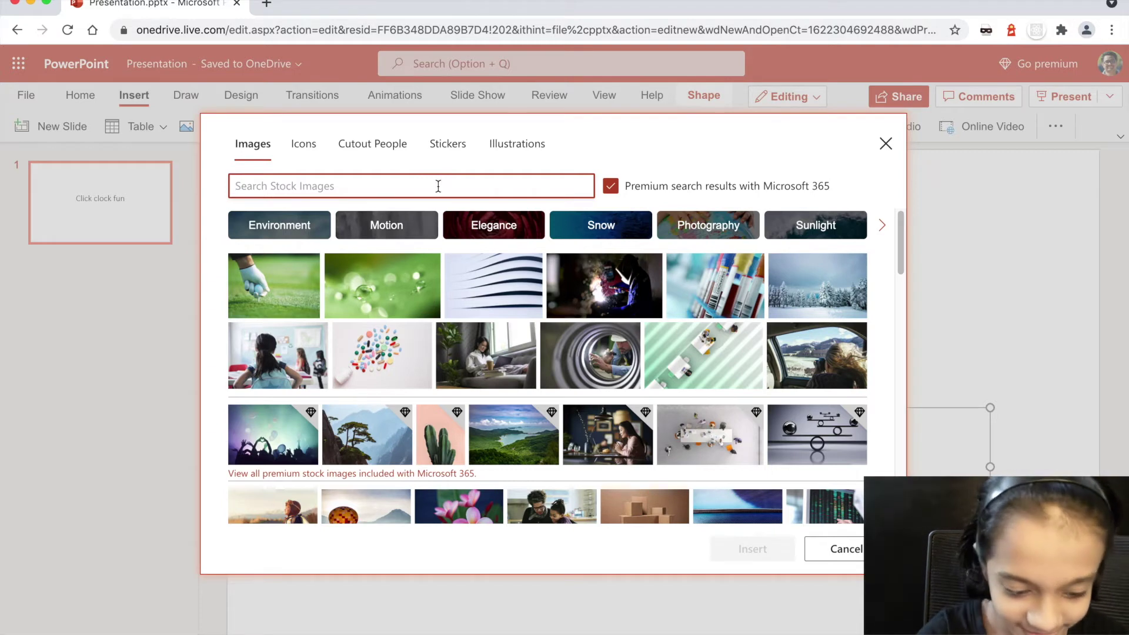
type("art")
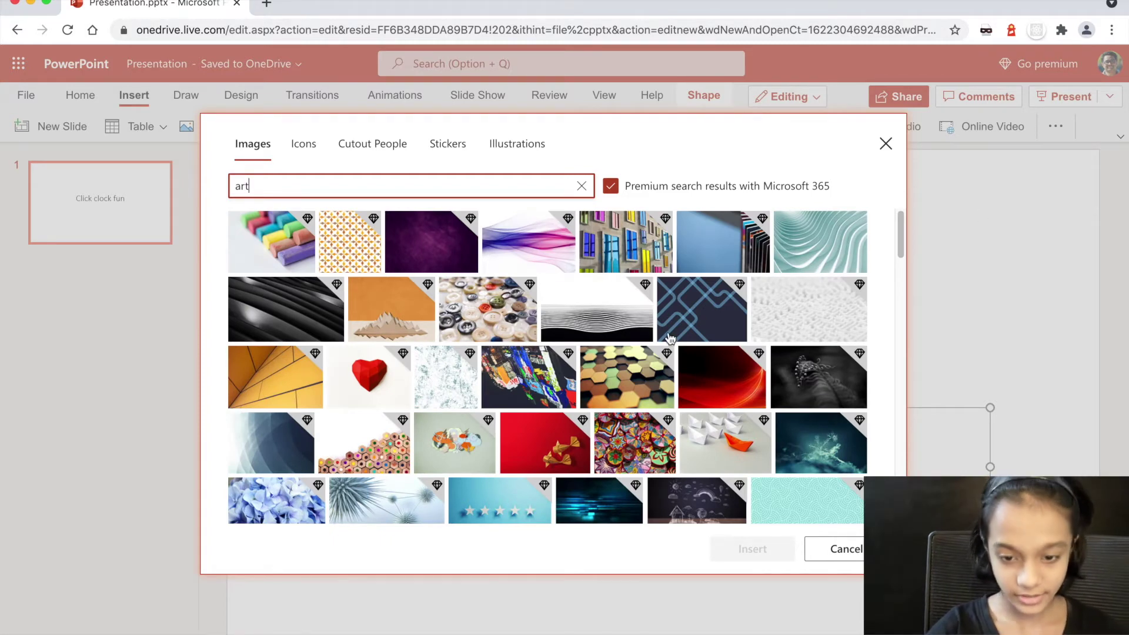
scroll(621, 409, "down", 1)
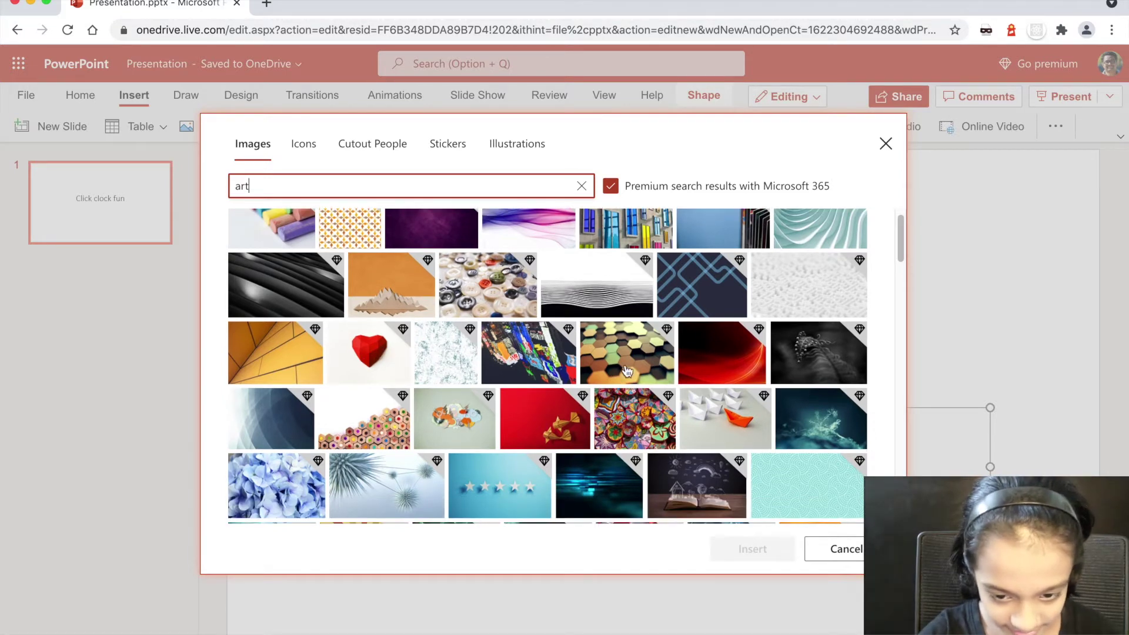
scroll(752, 450, "down", 8)
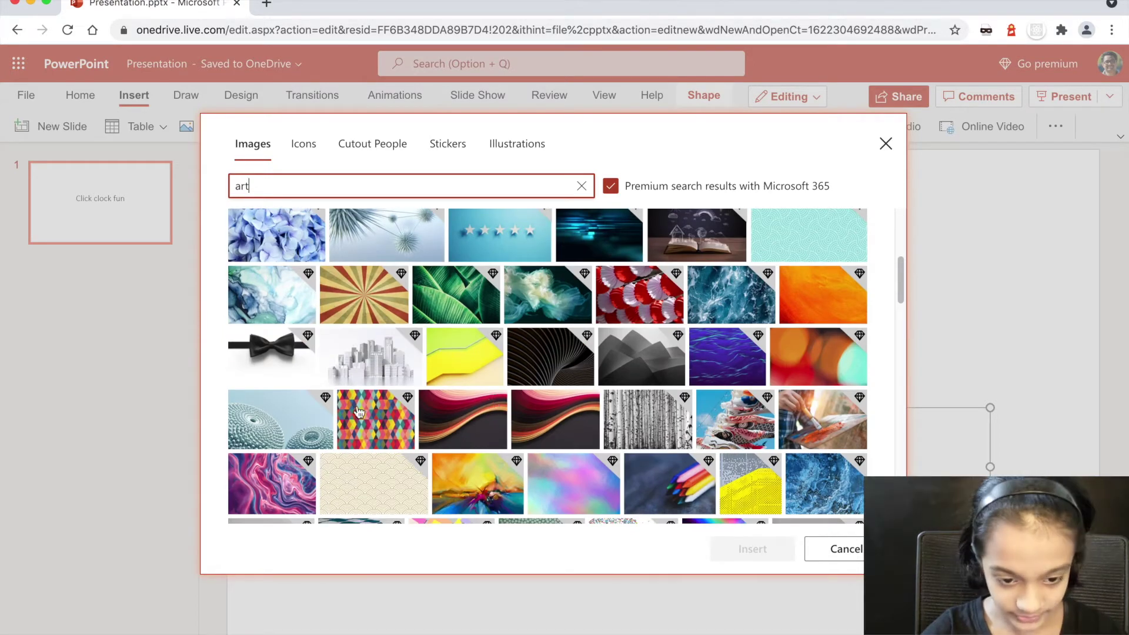
scroll(556, 407, "down", 6)
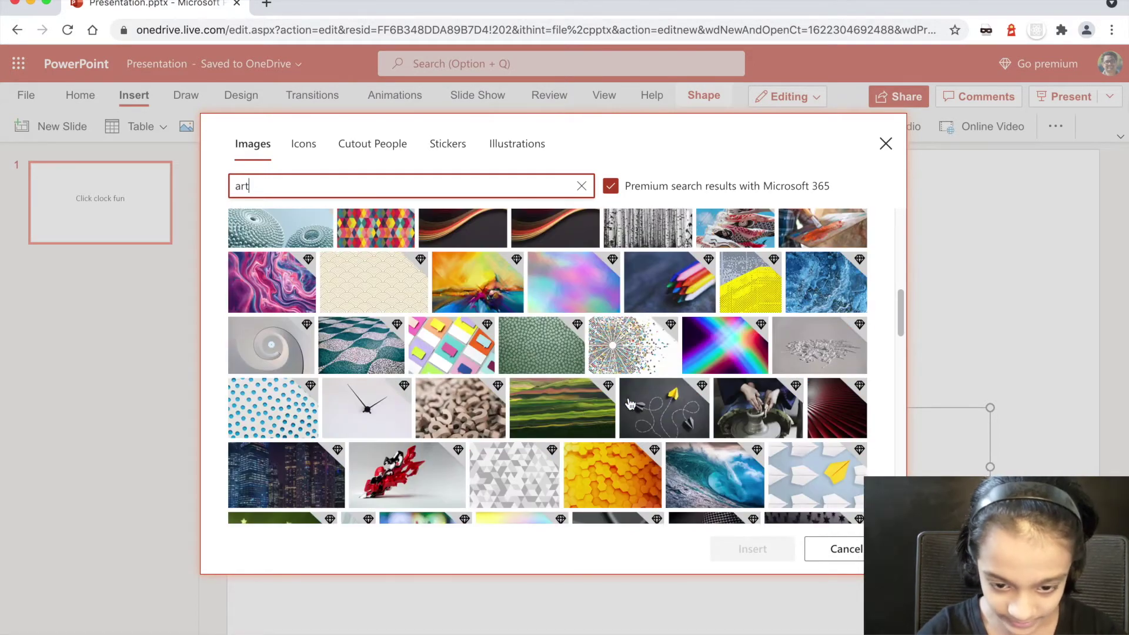
Step: Try to select the pink and purple marbled premium picture and close the Microsoft 365 subscription offer
left_click(284, 275)
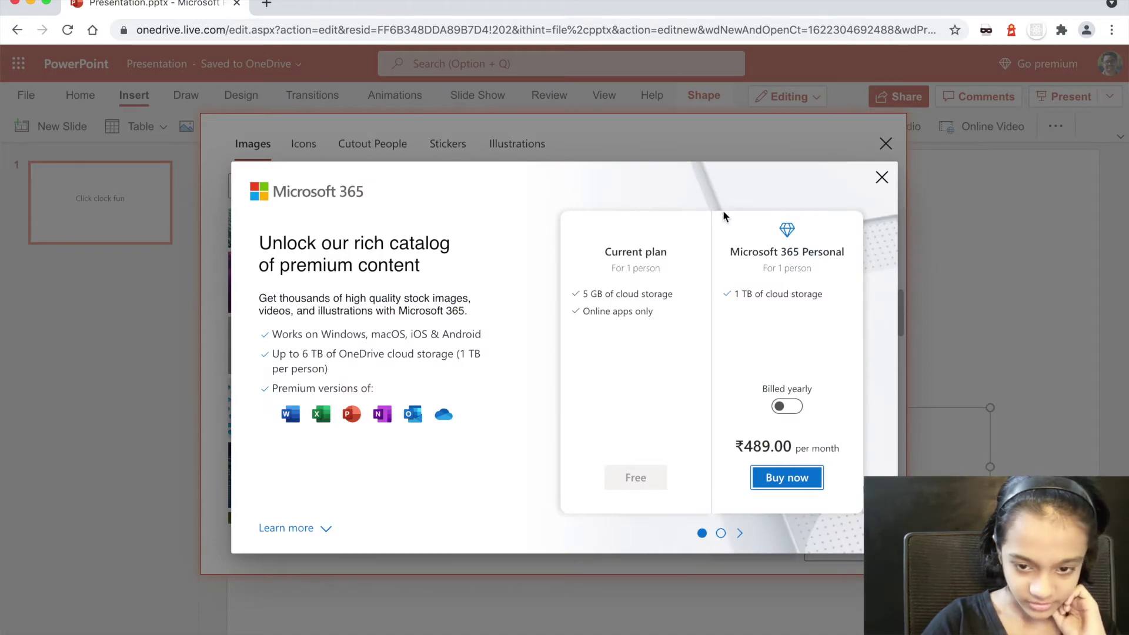
left_click(882, 178)
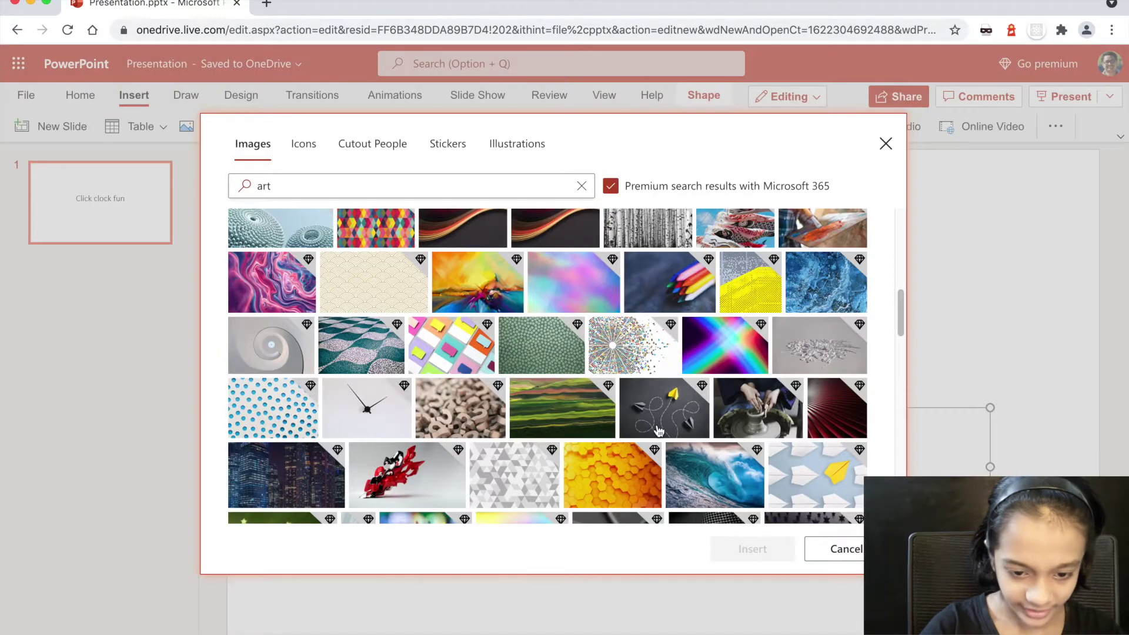
scroll(659, 431, "down", 15)
scroll(659, 421, "down", 5)
scroll(658, 421, "up", 8)
scroll(659, 420, "up", 8)
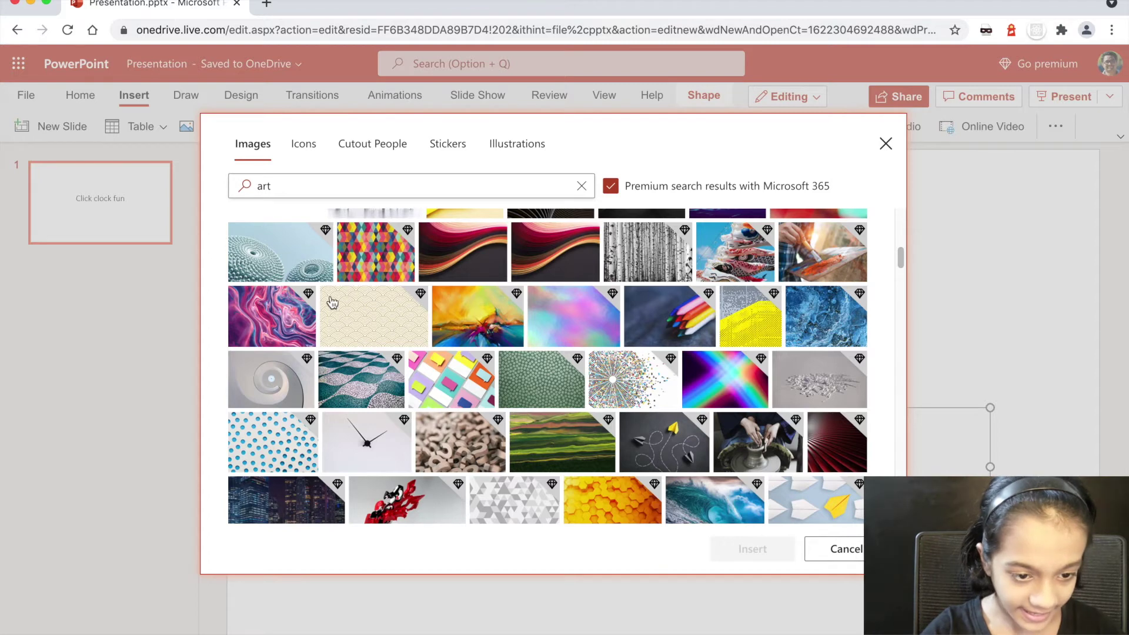
left_click(291, 308)
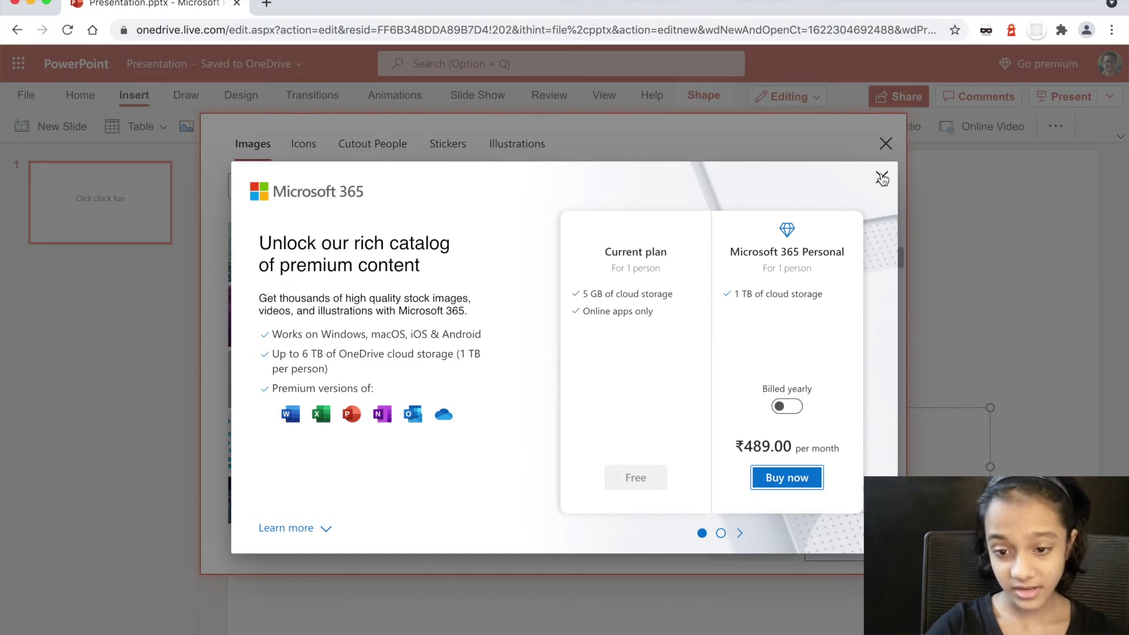
left_click(882, 178)
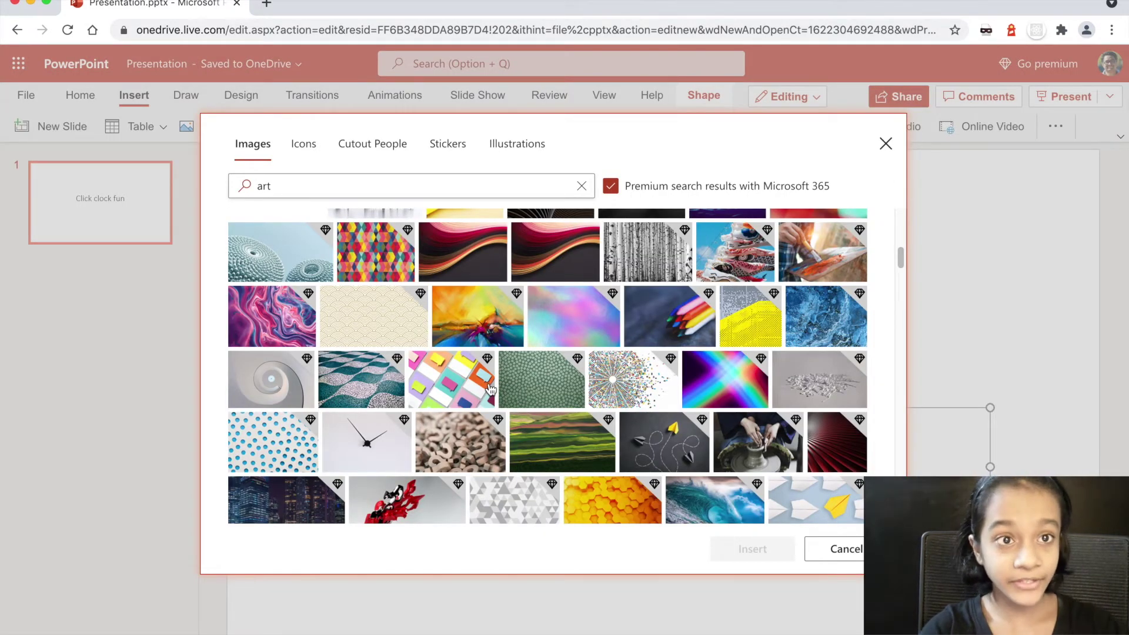
Step: Exclude premium results from the stock image search and insert the purple, red and orange paint picture
left_click(610, 186)
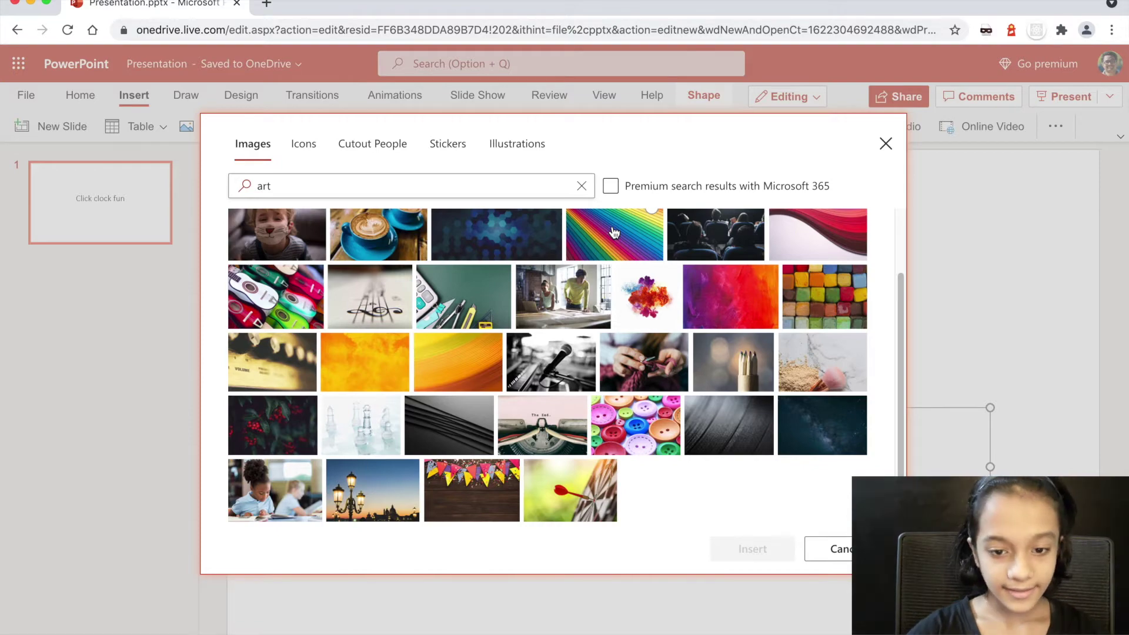
left_click(624, 189)
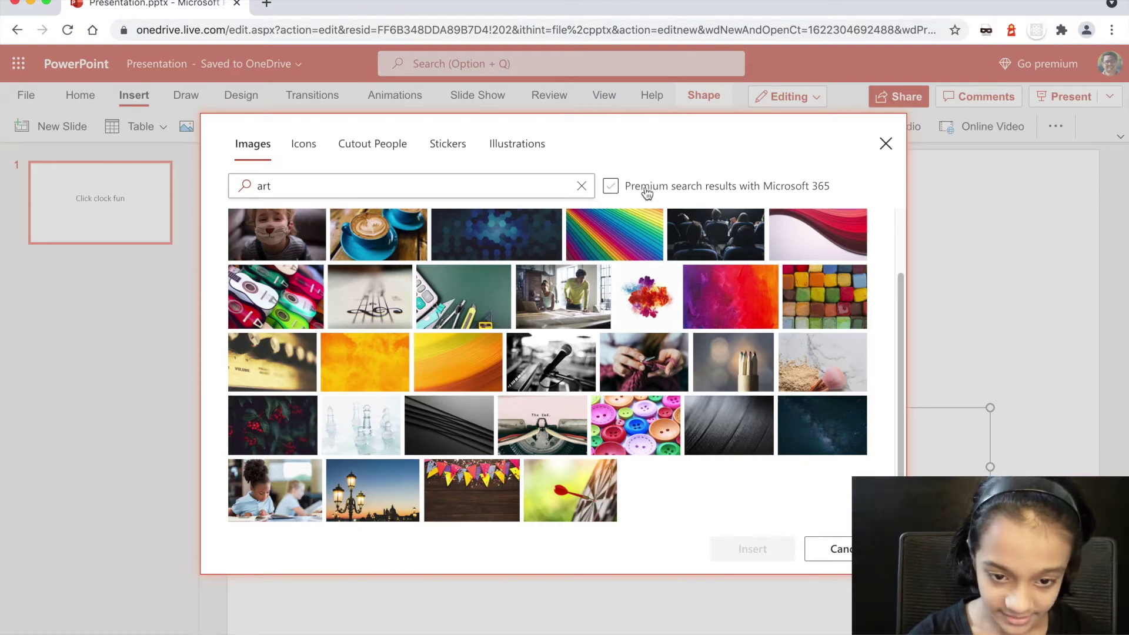
left_click(611, 189)
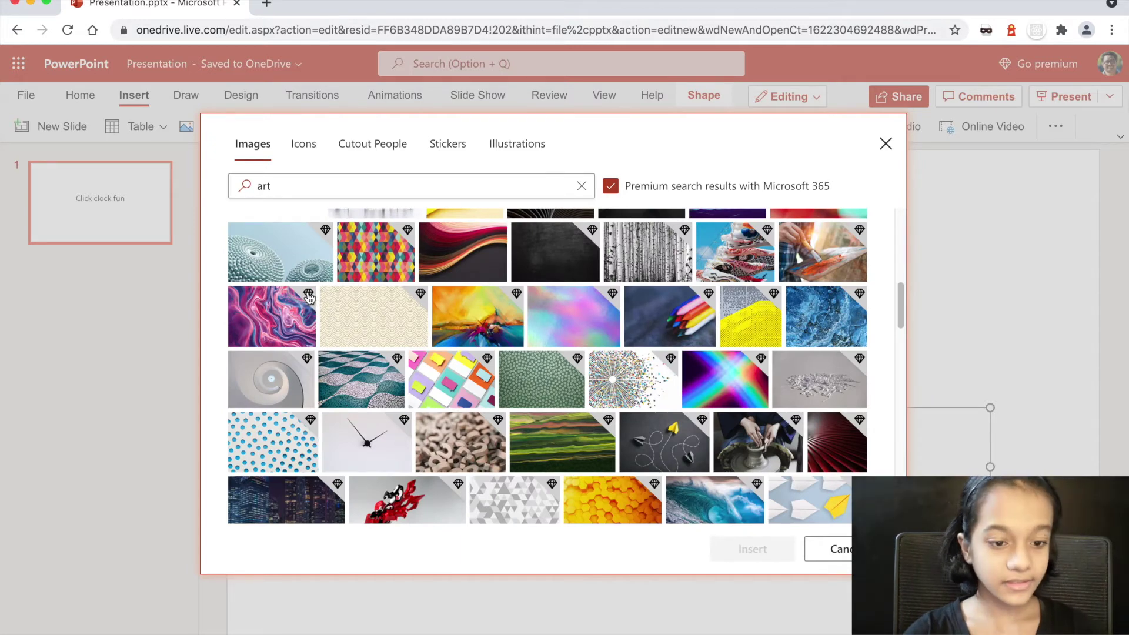
left_click(611, 187)
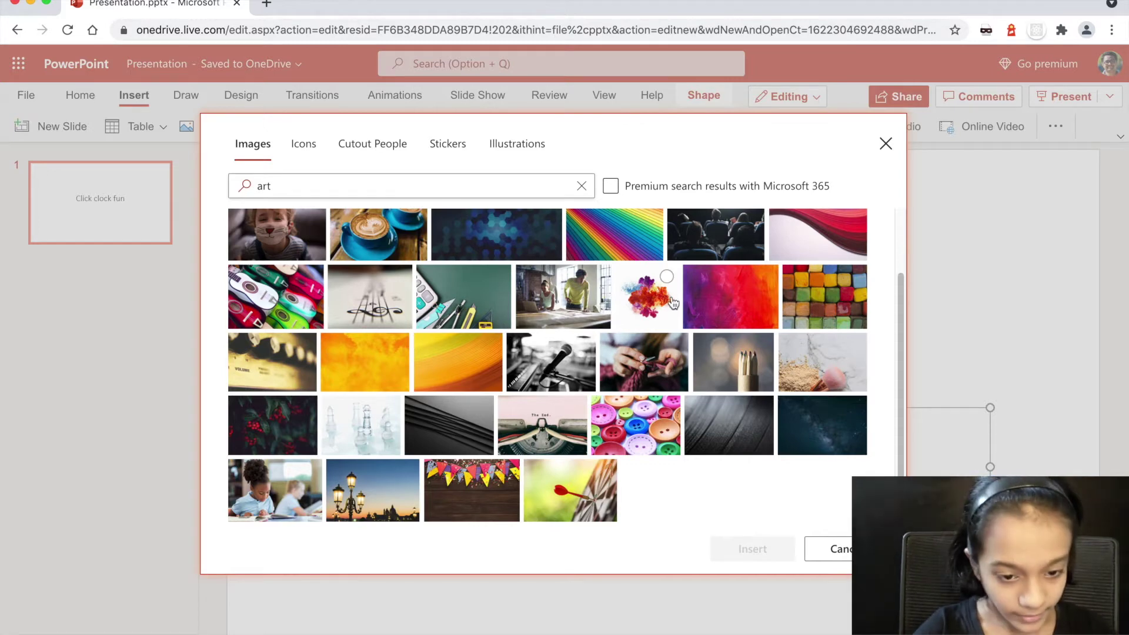
left_click(726, 304)
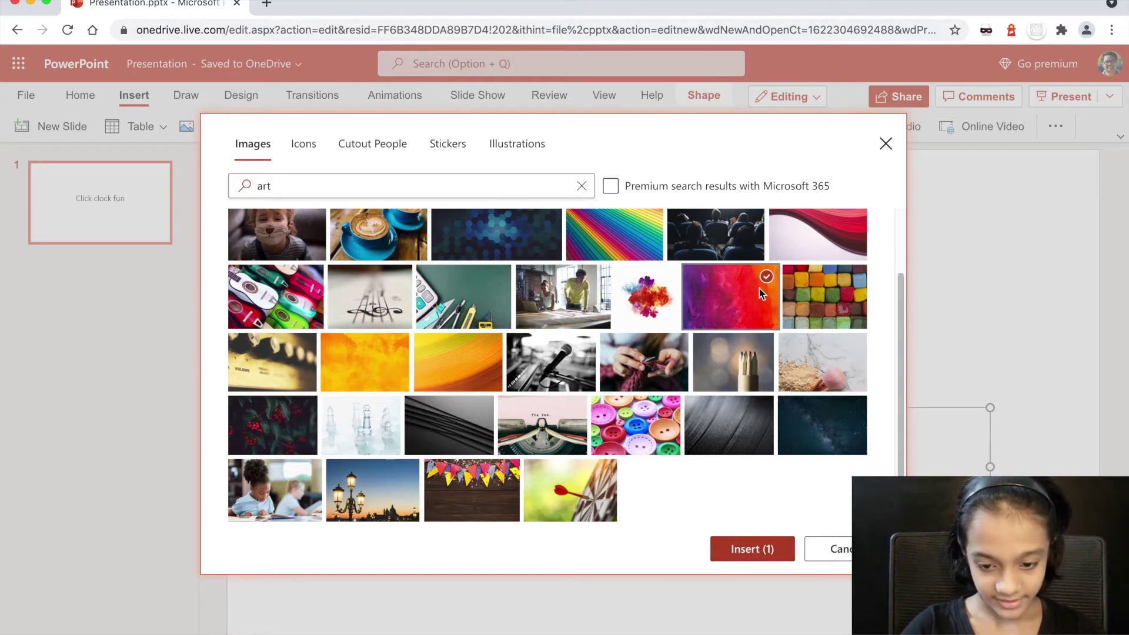
left_click(772, 551)
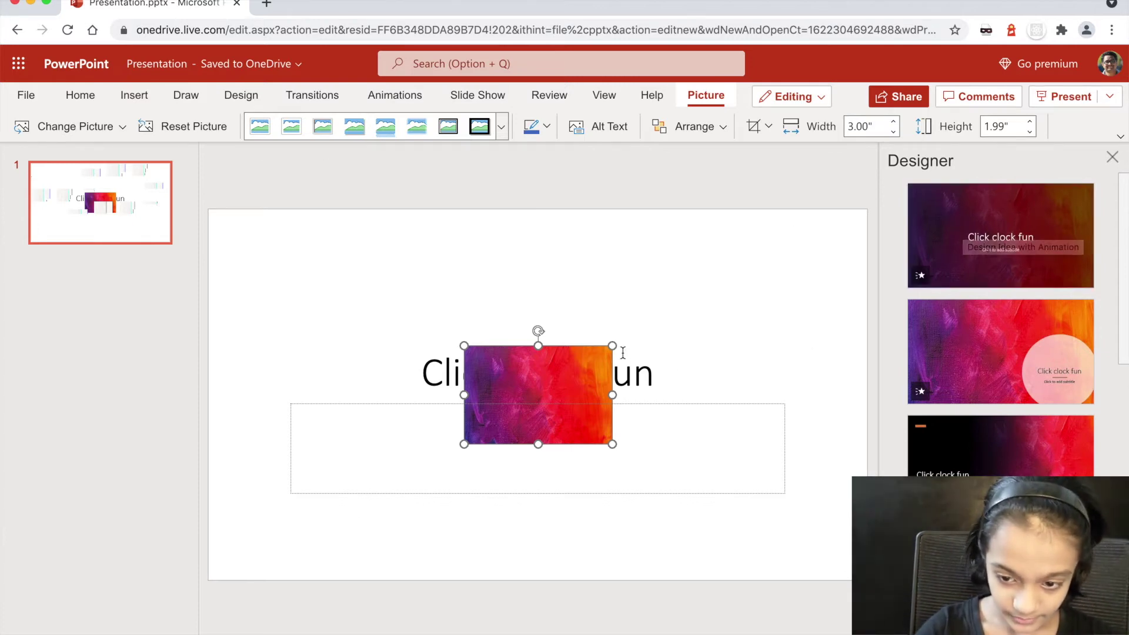
Step: Apply the animated design idea with the darkened full-slide picture and centred title, and open the subtitle for editing
left_click(1011, 242)
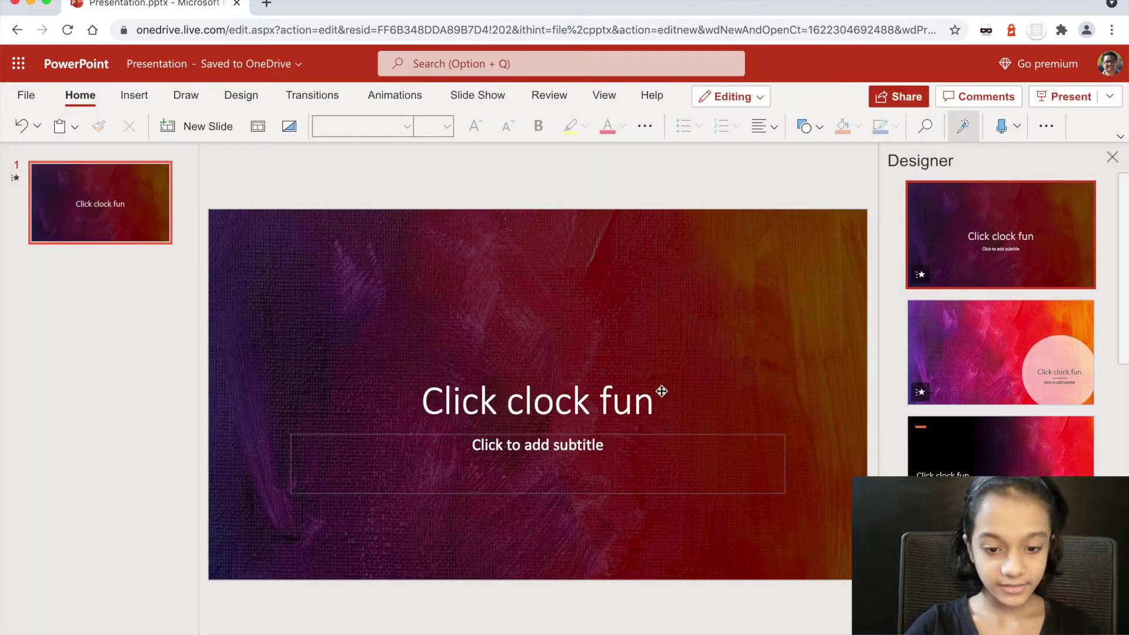
left_click(1021, 348)
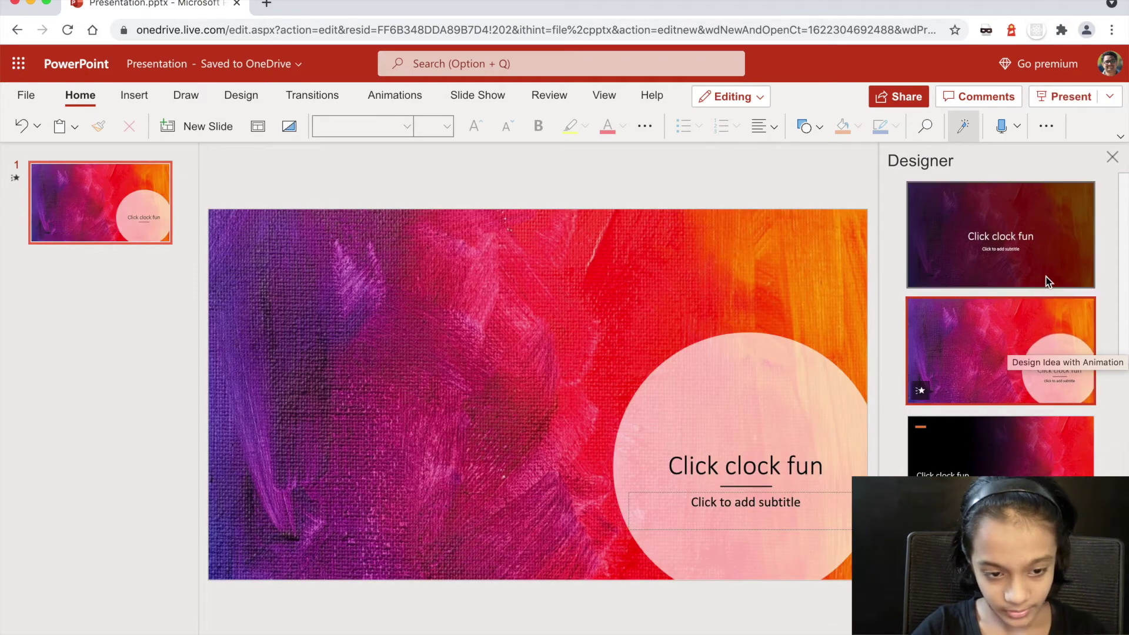
left_click(1041, 254)
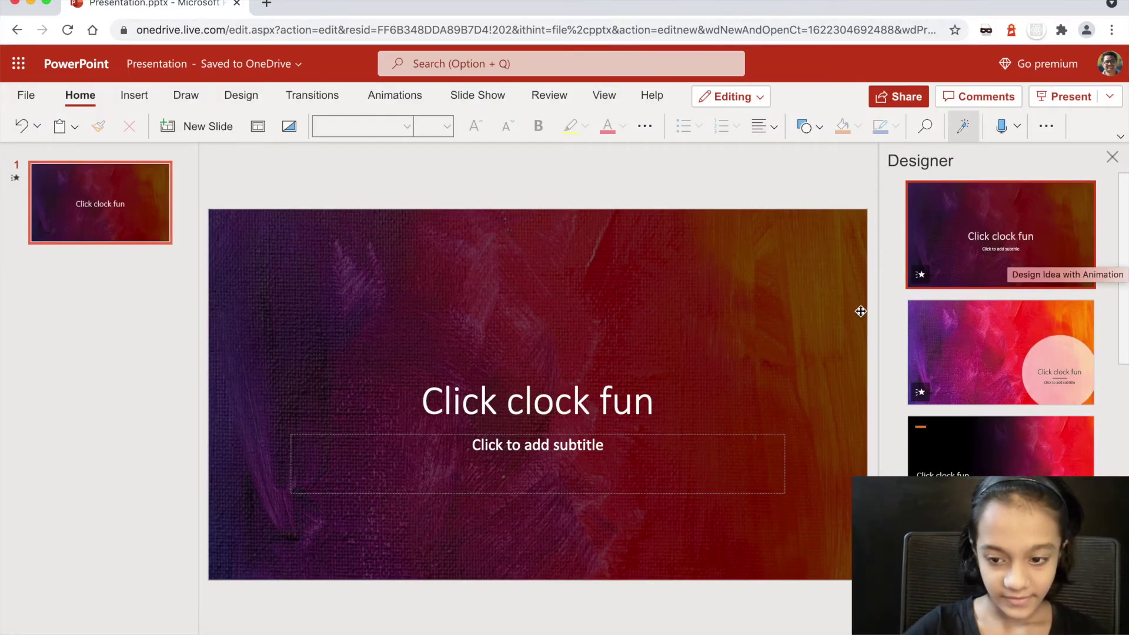
left_click(609, 459)
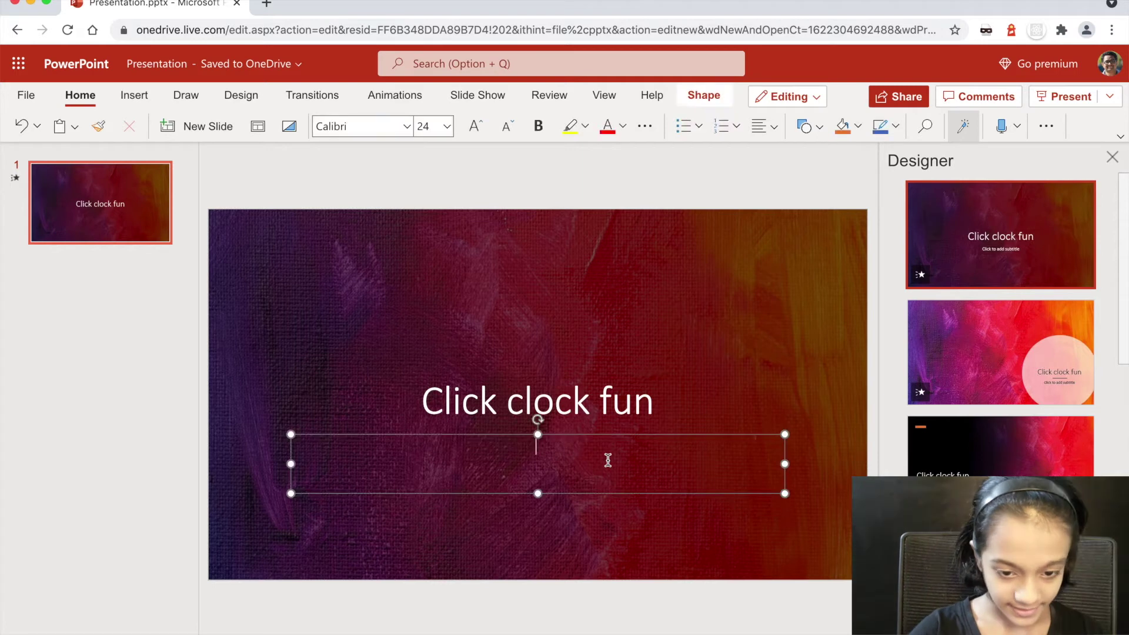
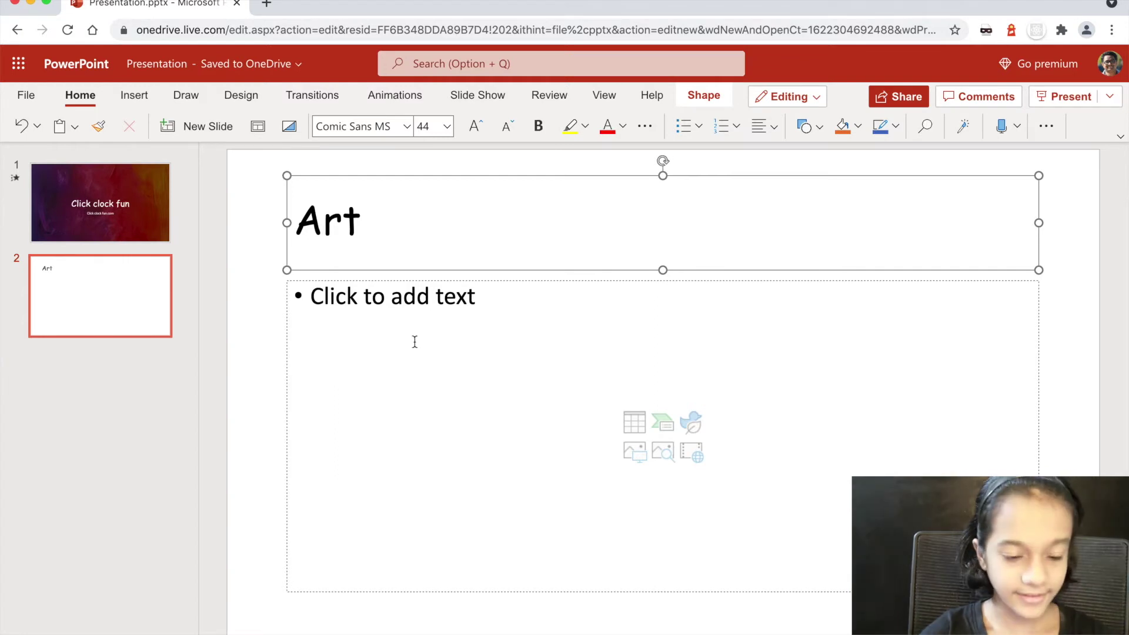
Step: Select the second slide, titled "Art", and open the stock images library for it
left_click(500, 316)
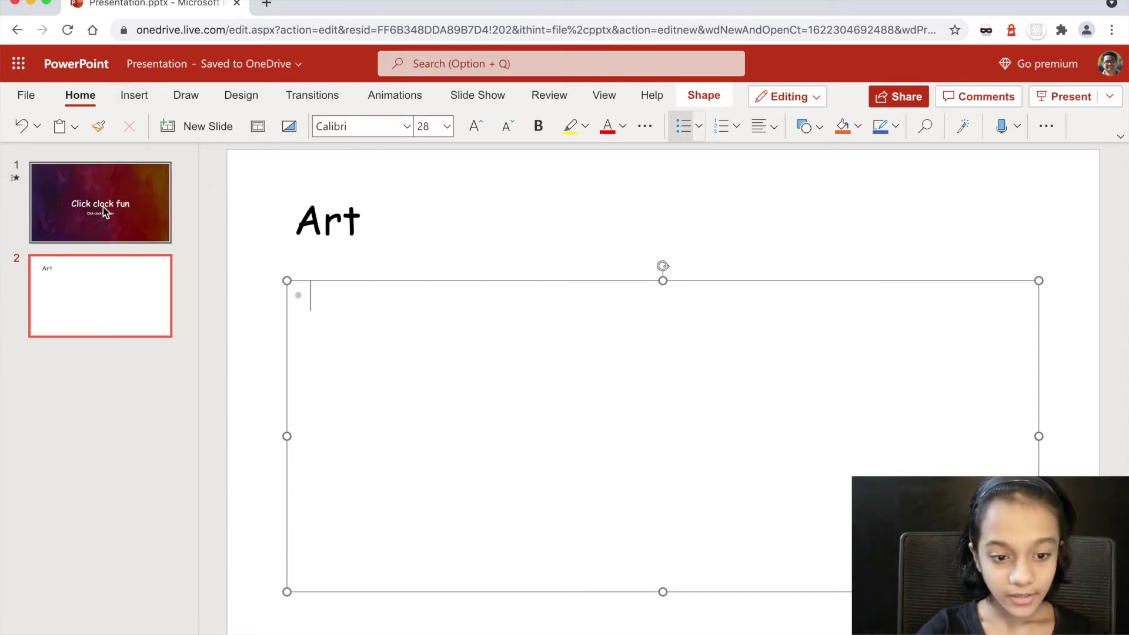
left_click(120, 227)
left_click(147, 323)
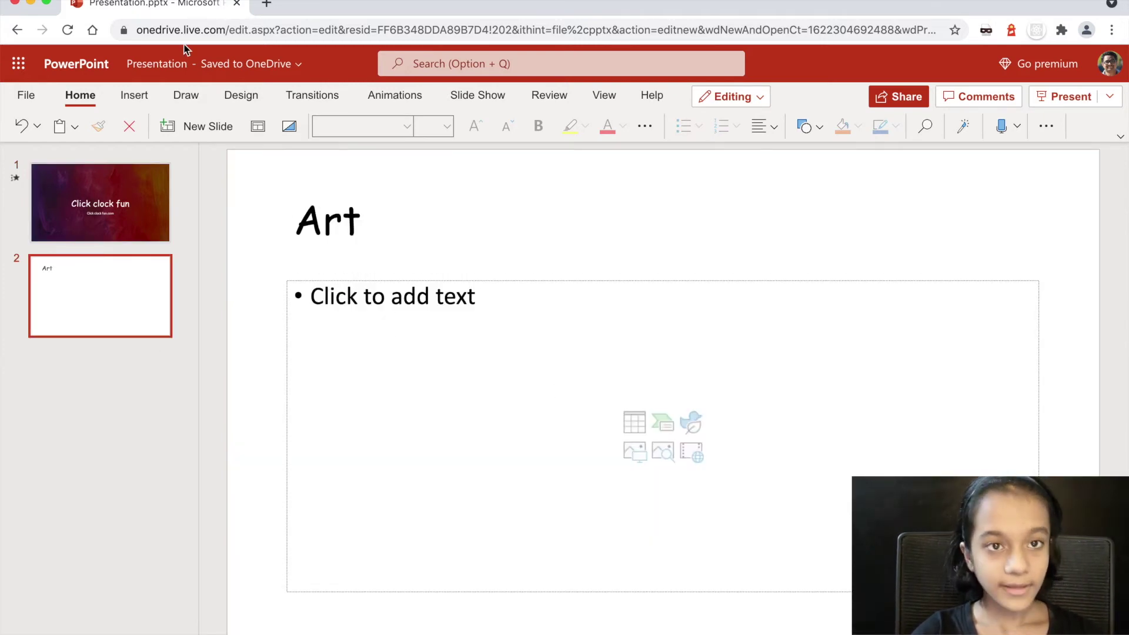
left_click(134, 99)
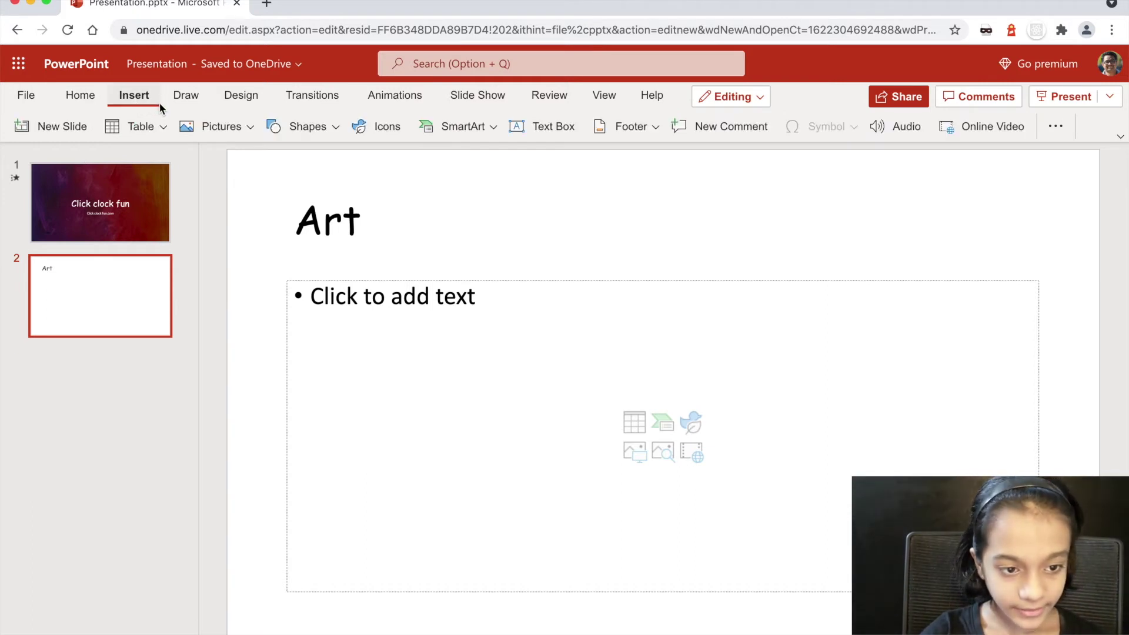
left_click(244, 125)
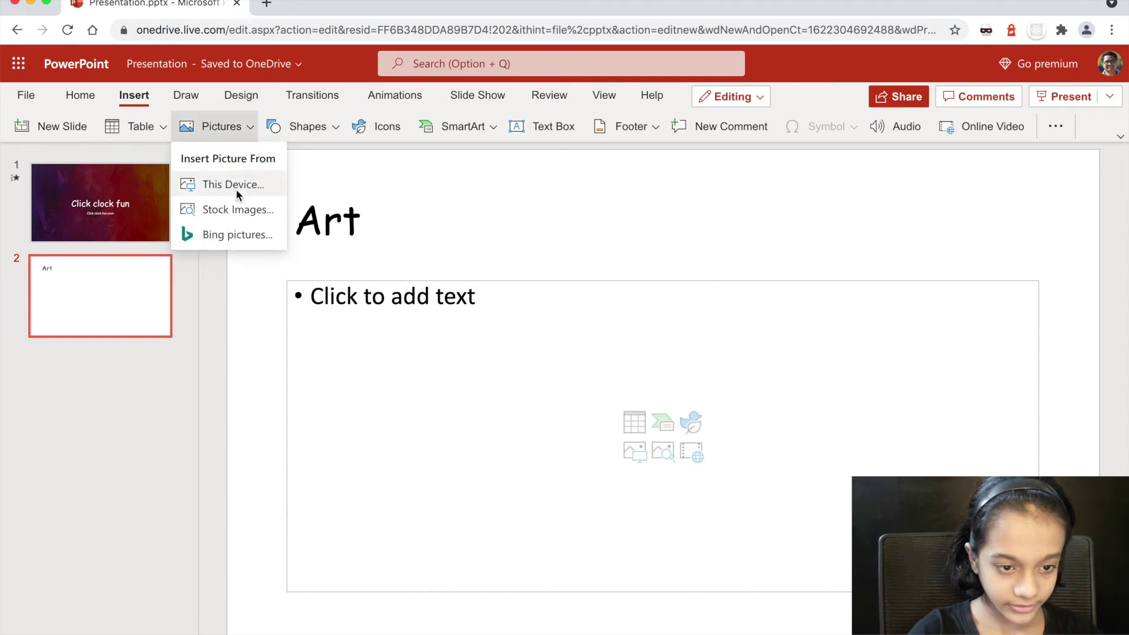
left_click(238, 209)
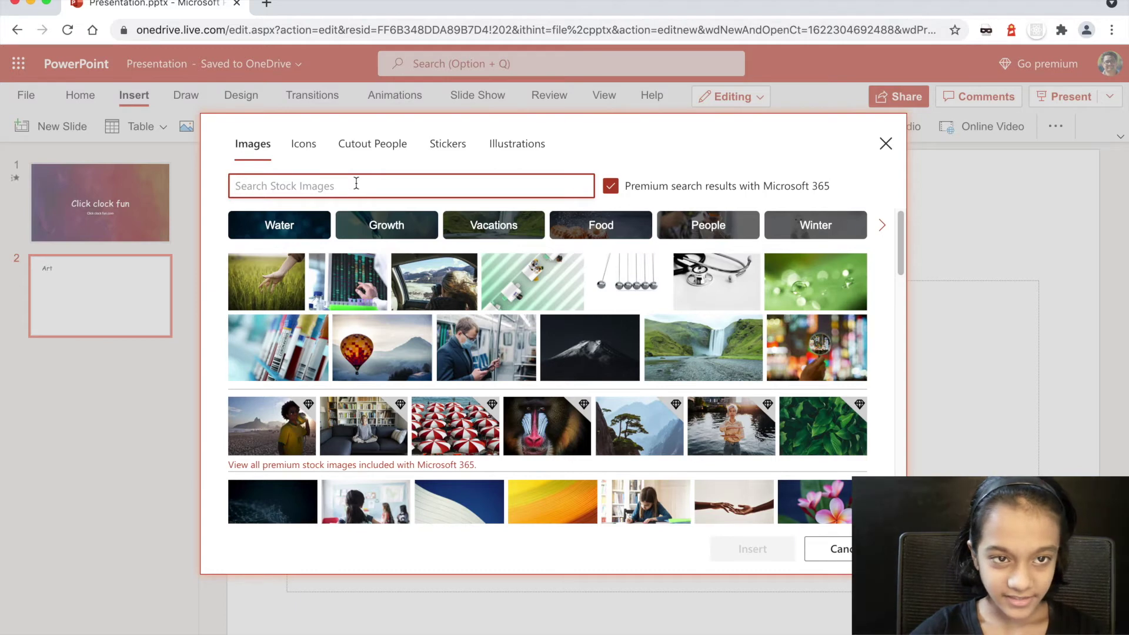
Step: Search the stock images for "goa" and clear the search
type("go")
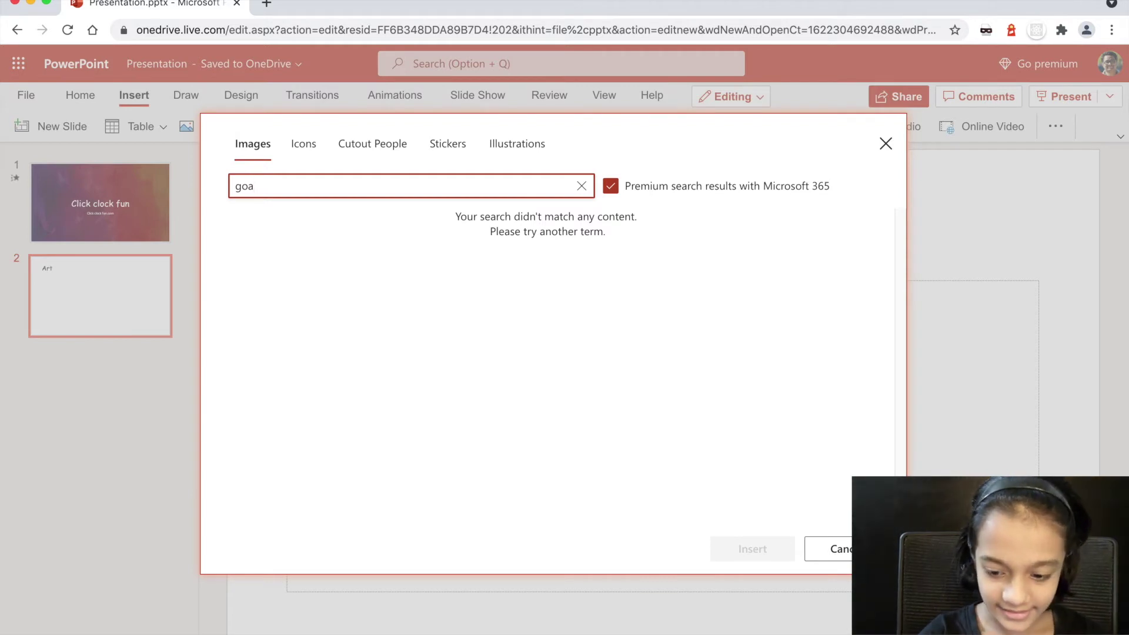
key("BackSpace")
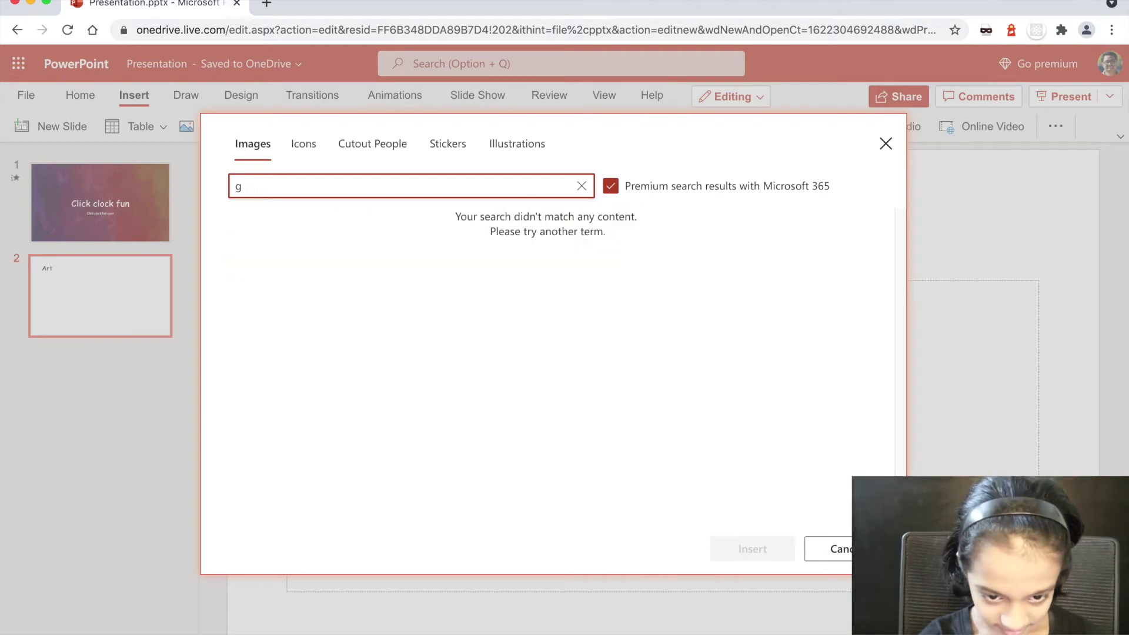
type("o")
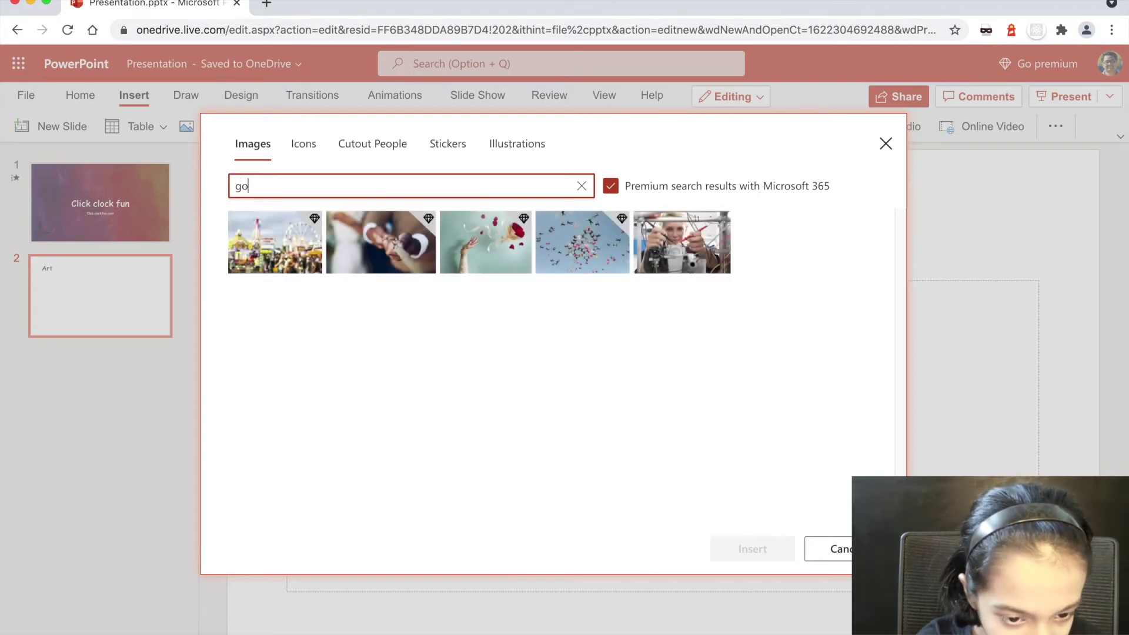
key("BackSpace")
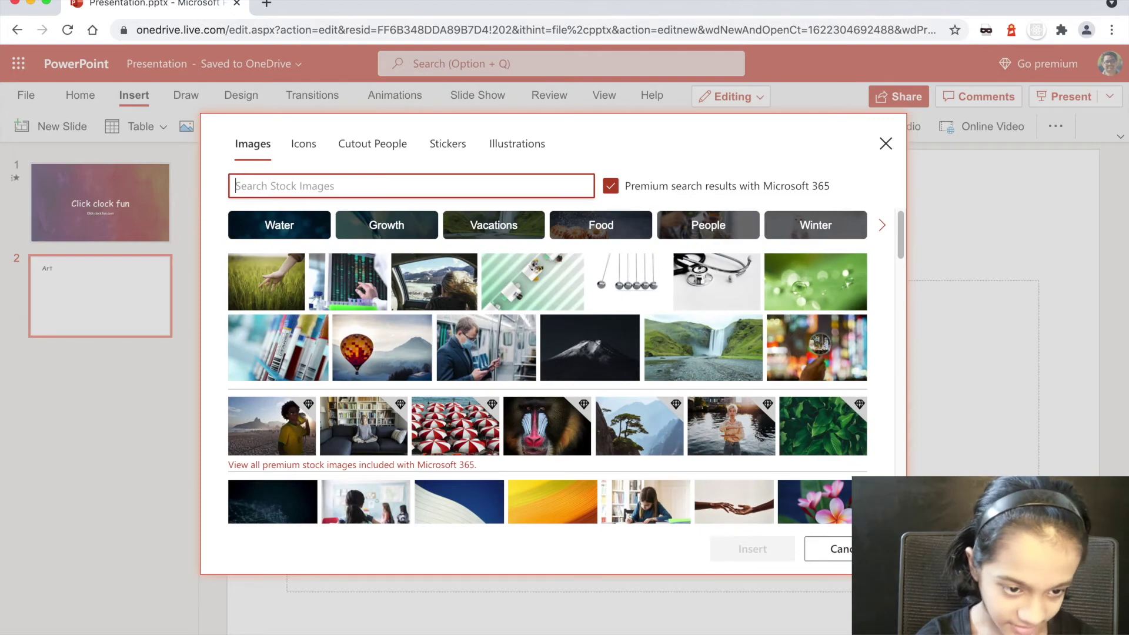
Step: Browse the Vacations and Water categories of the stock images for a picture to use
left_click(521, 230)
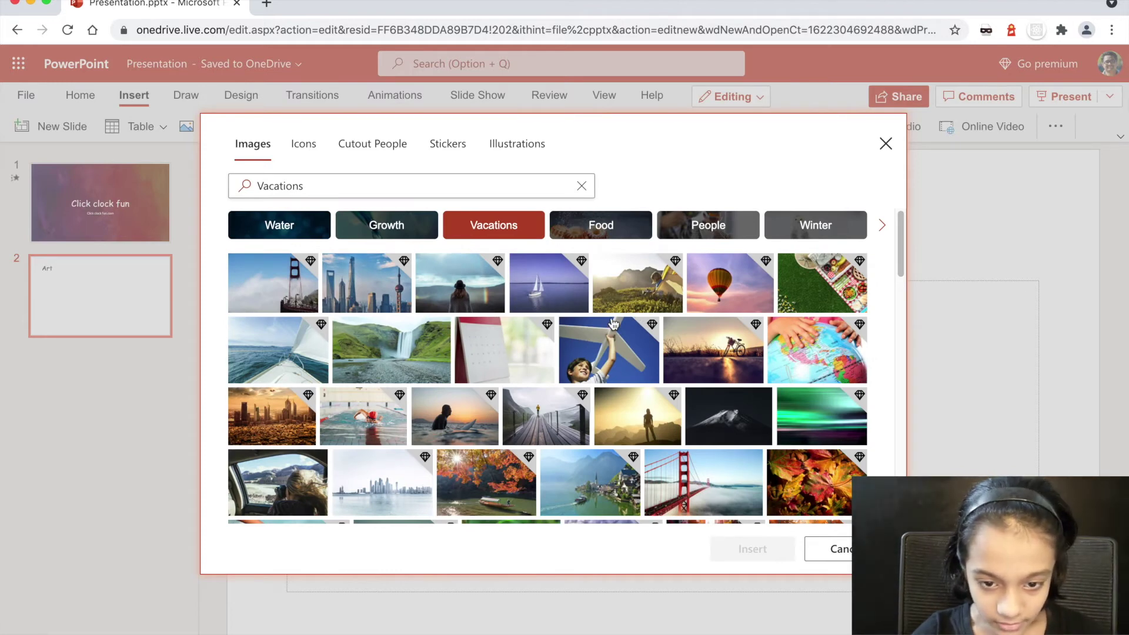
left_click(287, 232)
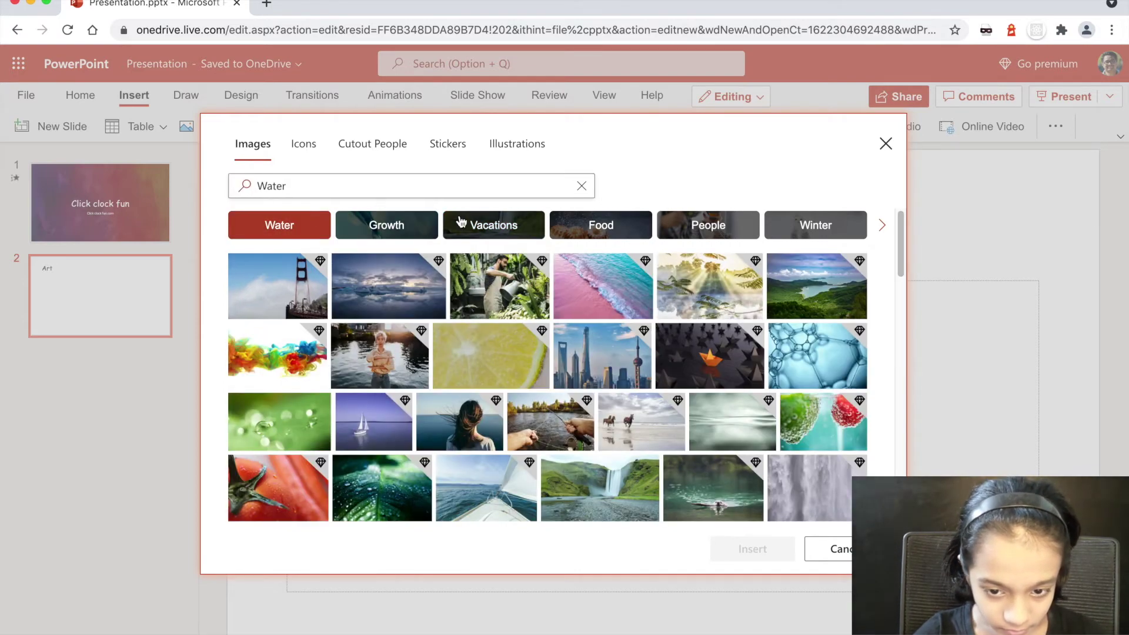
left_click(504, 225)
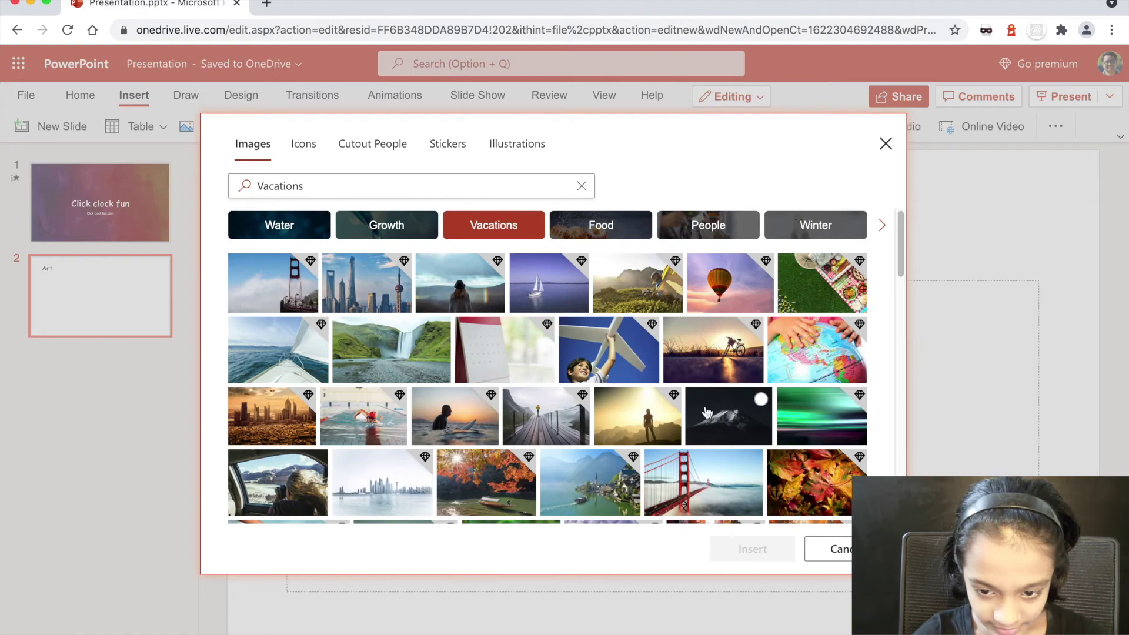
scroll(709, 412, "down", 10)
scroll(709, 411, "up", 10)
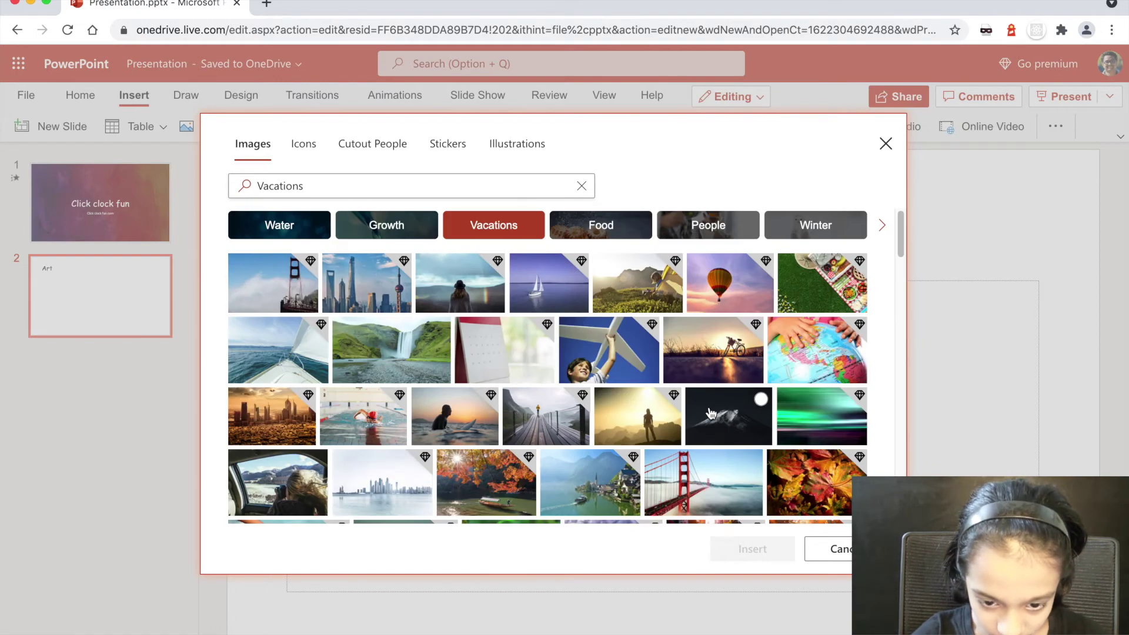
left_click(287, 232)
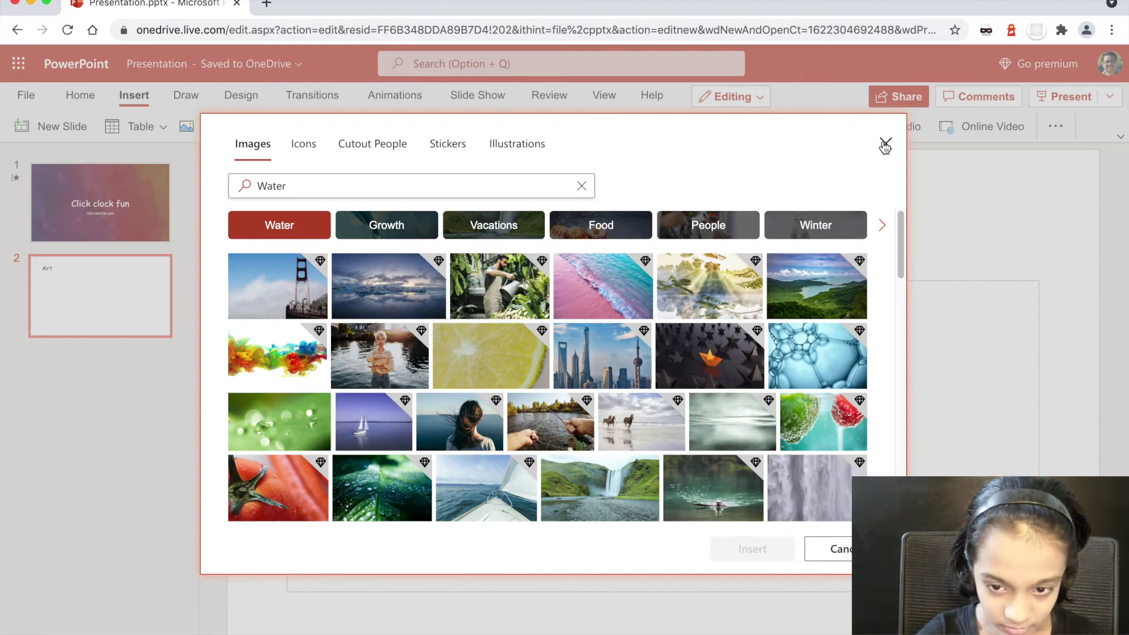
Step: Insert the camera icon from the stock icons and place it, slightly enlarged, beside the "Art" title
left_click(307, 145)
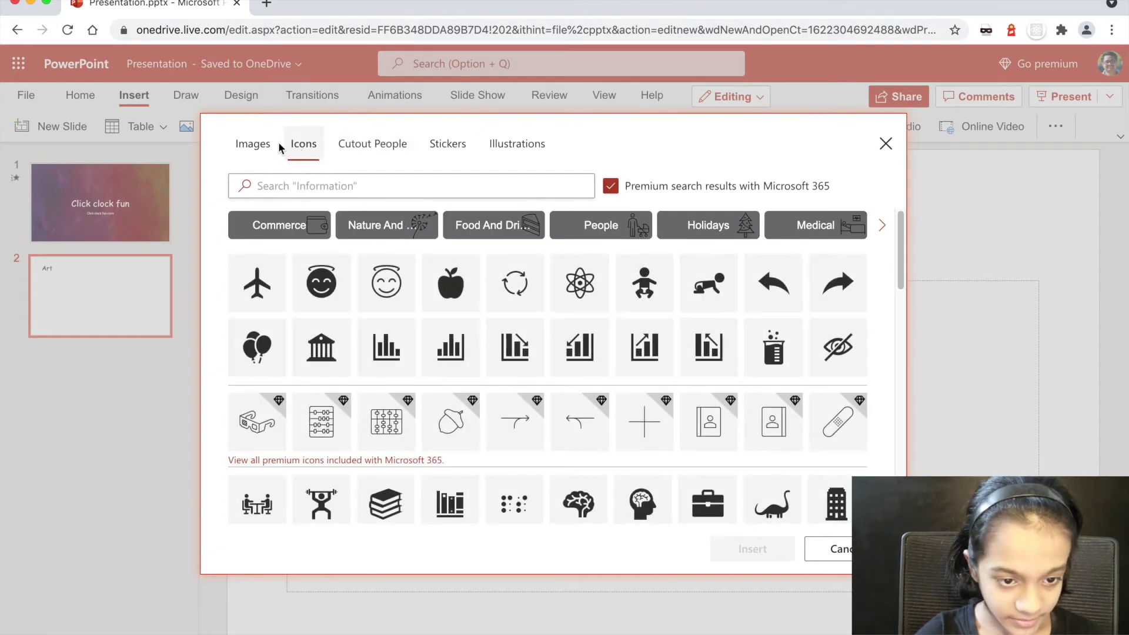
scroll(433, 502, "down", 1)
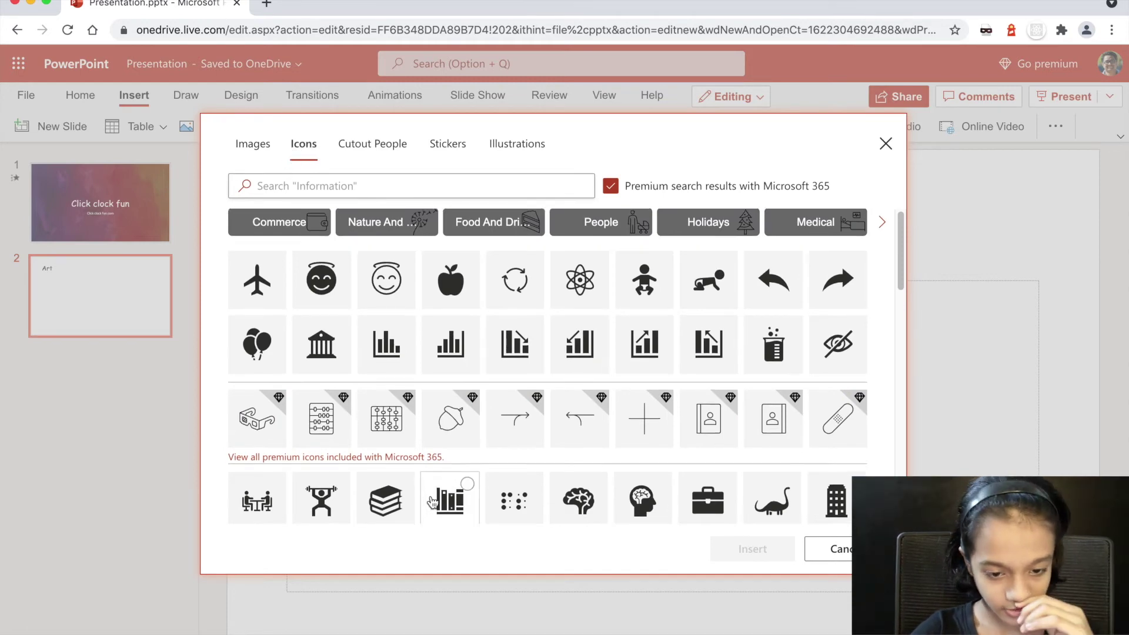
scroll(433, 502, "down", 5)
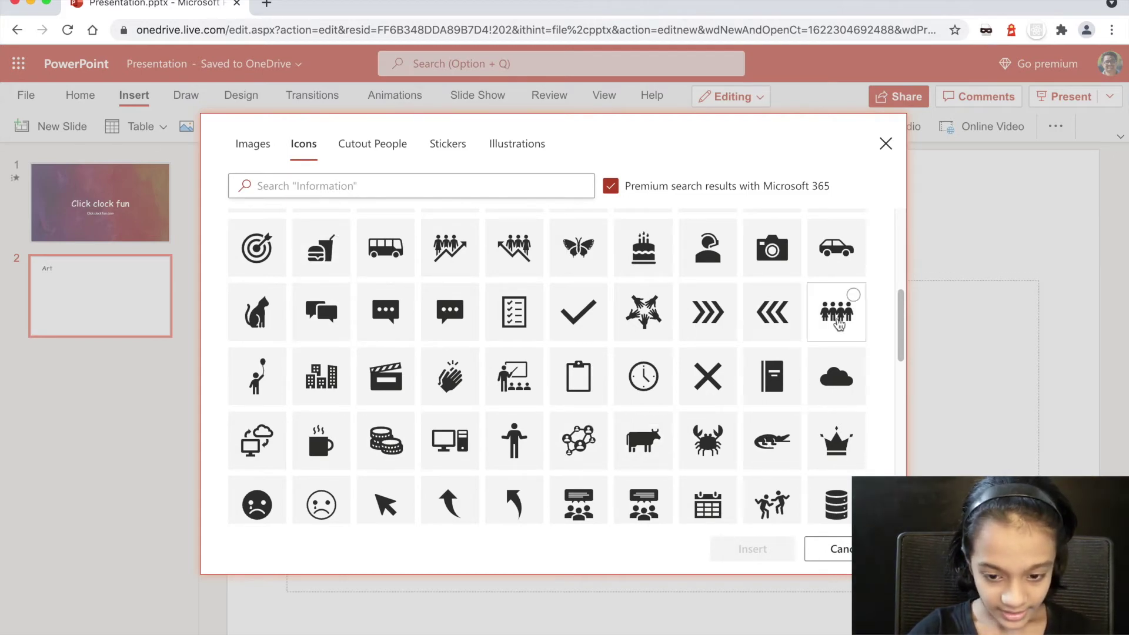
left_click(779, 252)
left_click(759, 550)
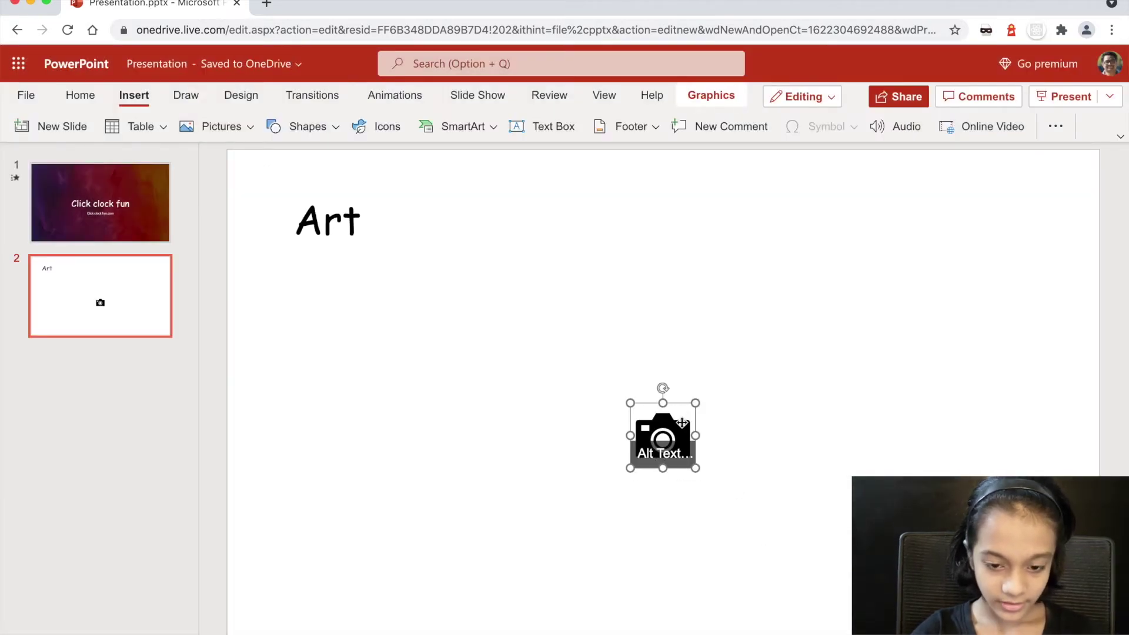
left_click_drag(697, 403, 715, 385)
left_click_drag(678, 432, 460, 229)
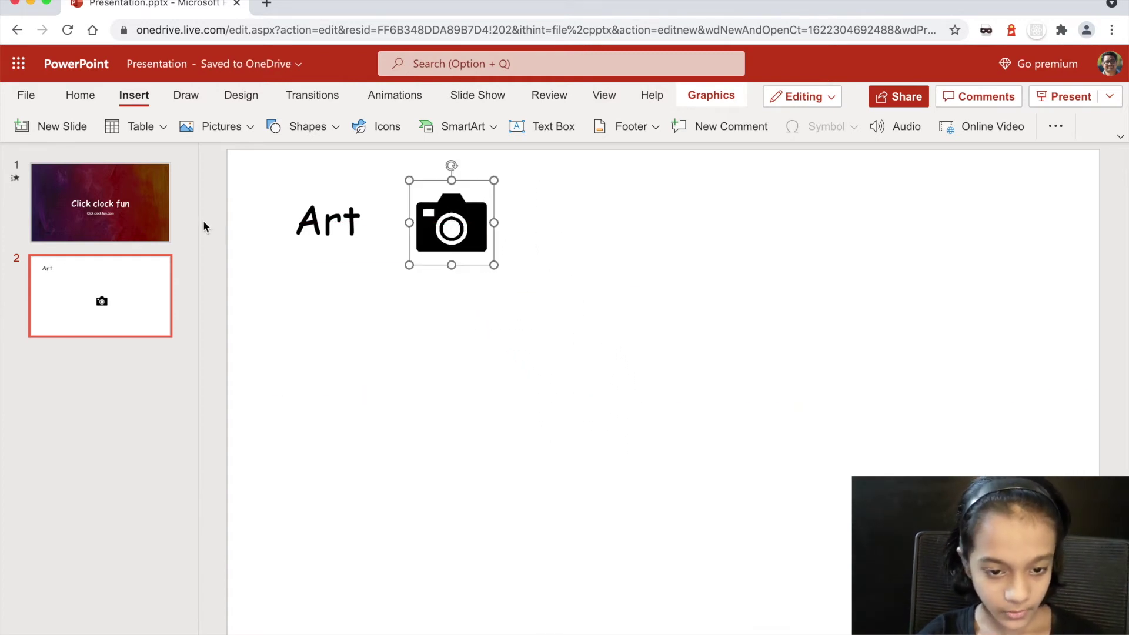
Step: Insert the toucan stock picture with premium search results excluded, and place it just below the "Art" title
left_click(250, 127)
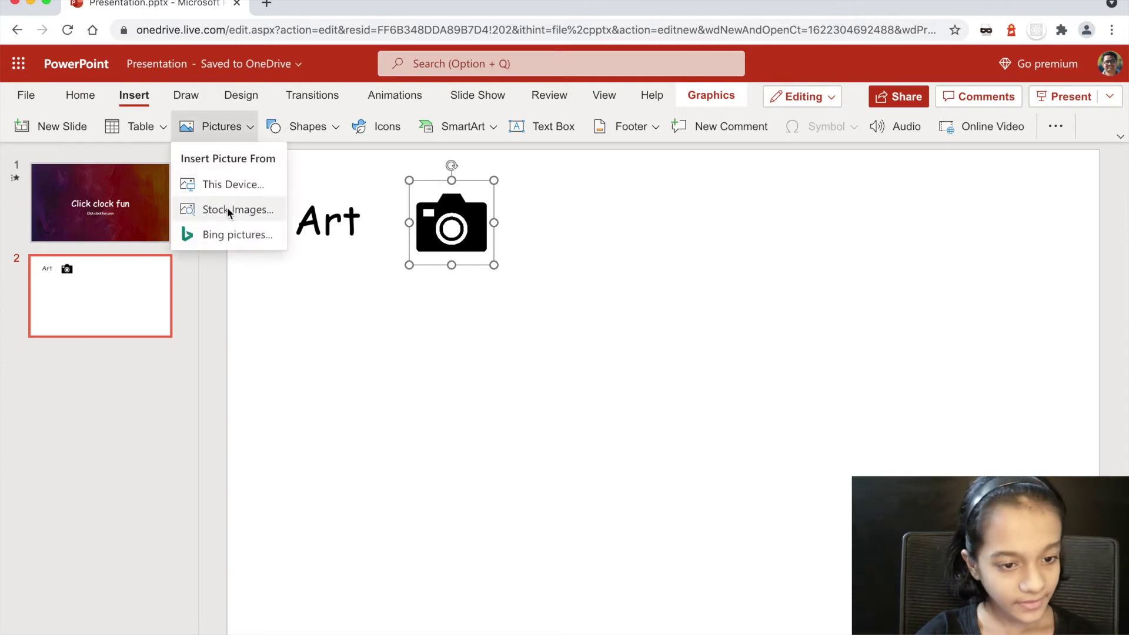
left_click(231, 213)
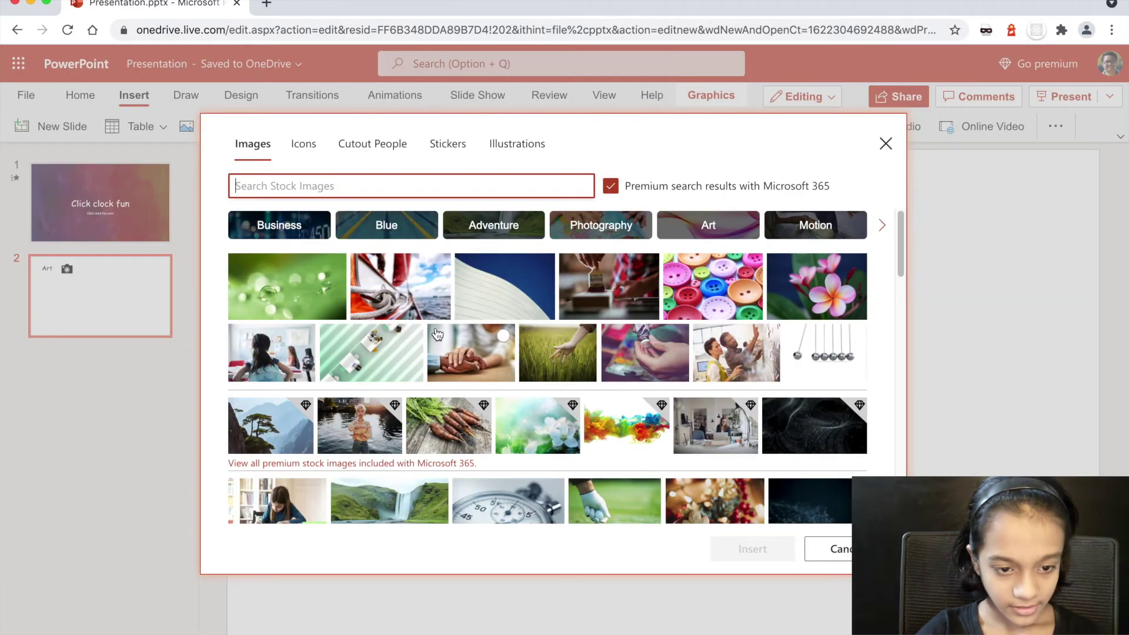
left_click(611, 187)
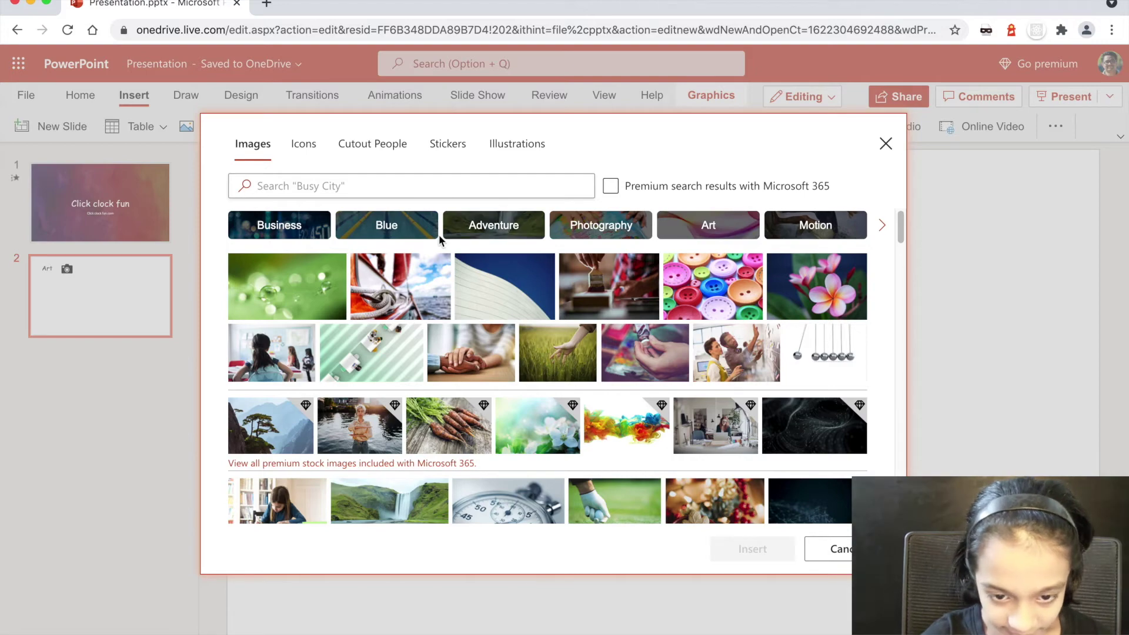
scroll(494, 347, "down", 10)
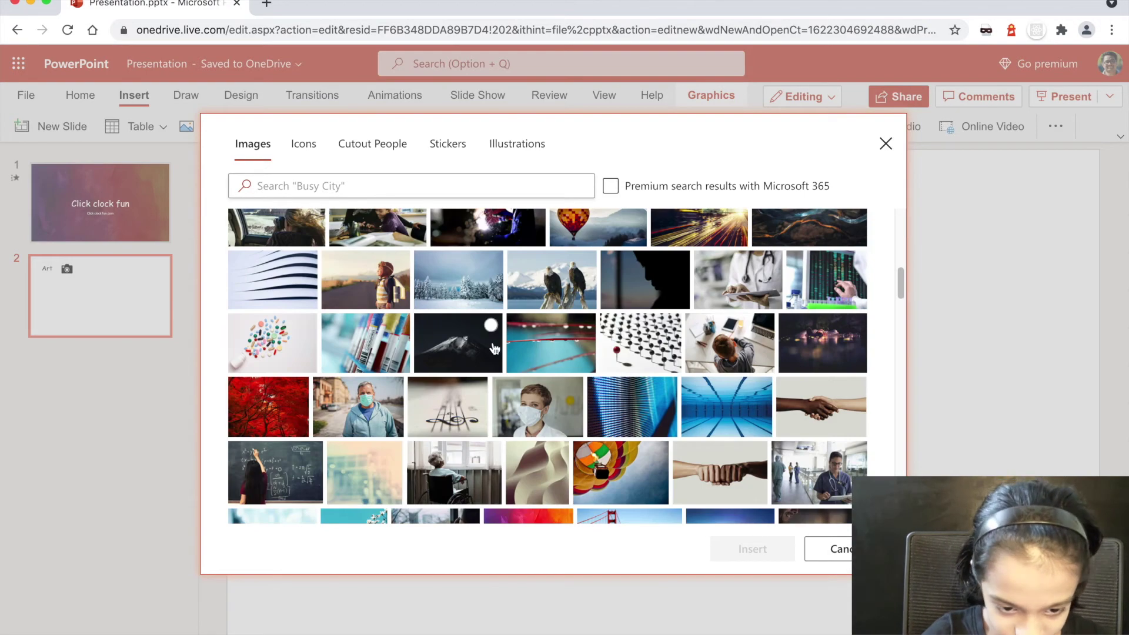
scroll(494, 349, "down", 3)
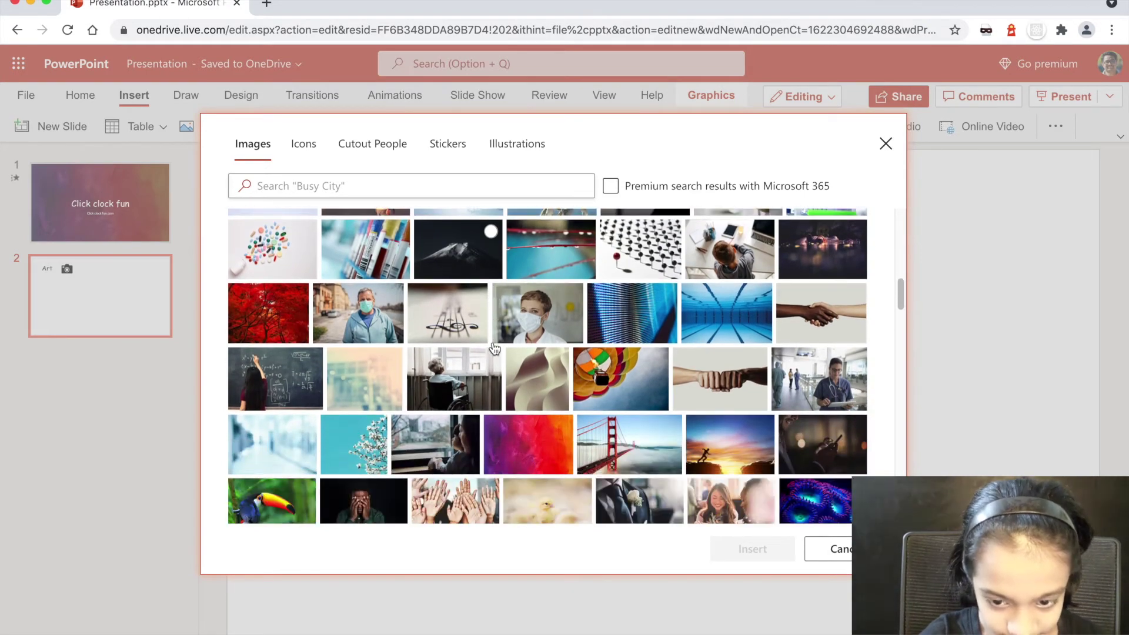
scroll(492, 365, "down", 3)
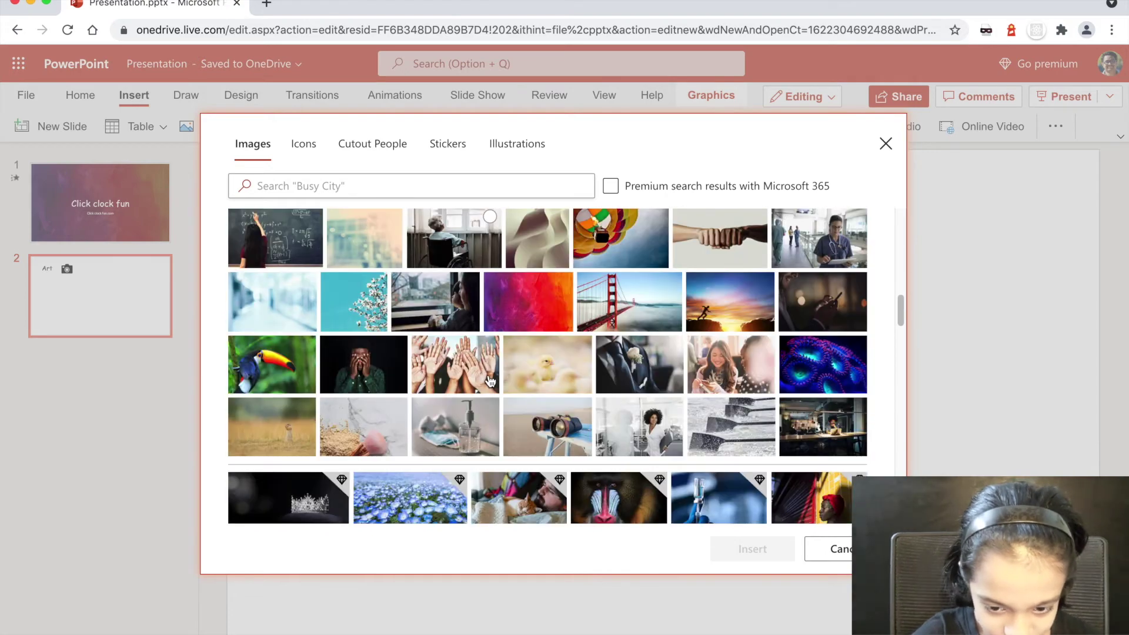
left_click(292, 370)
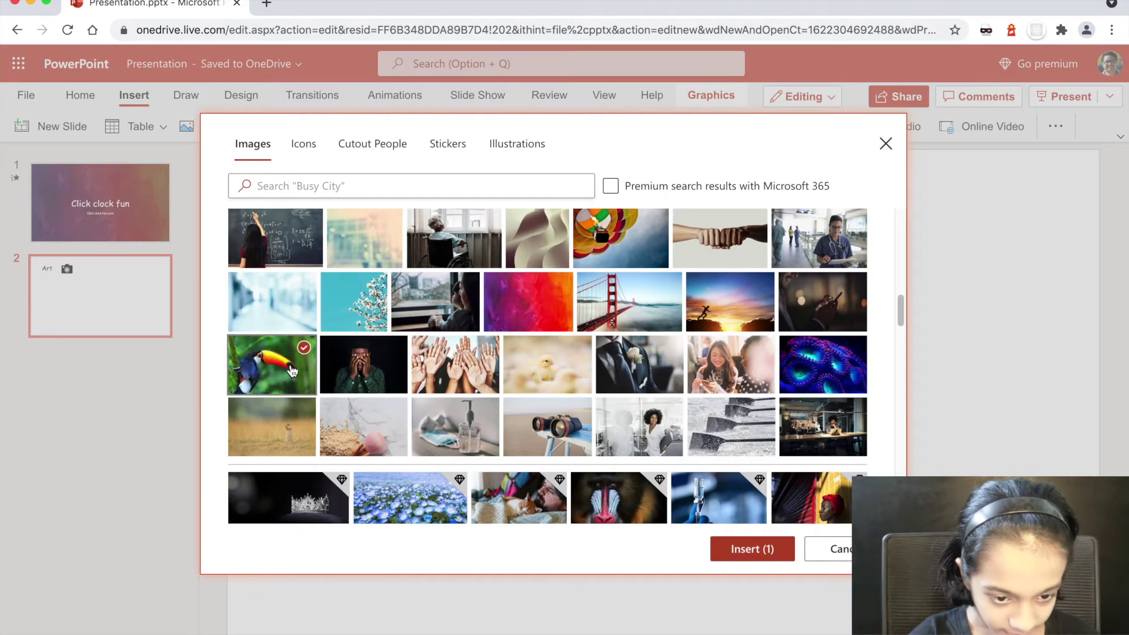
left_click(745, 550)
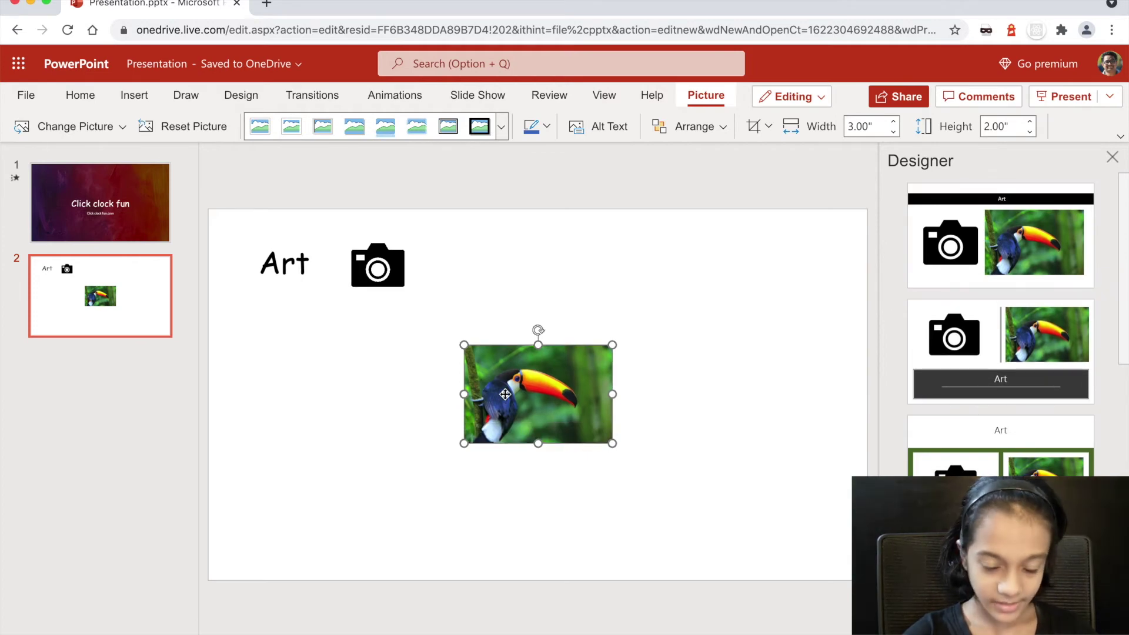
left_click_drag(507, 390, 282, 357)
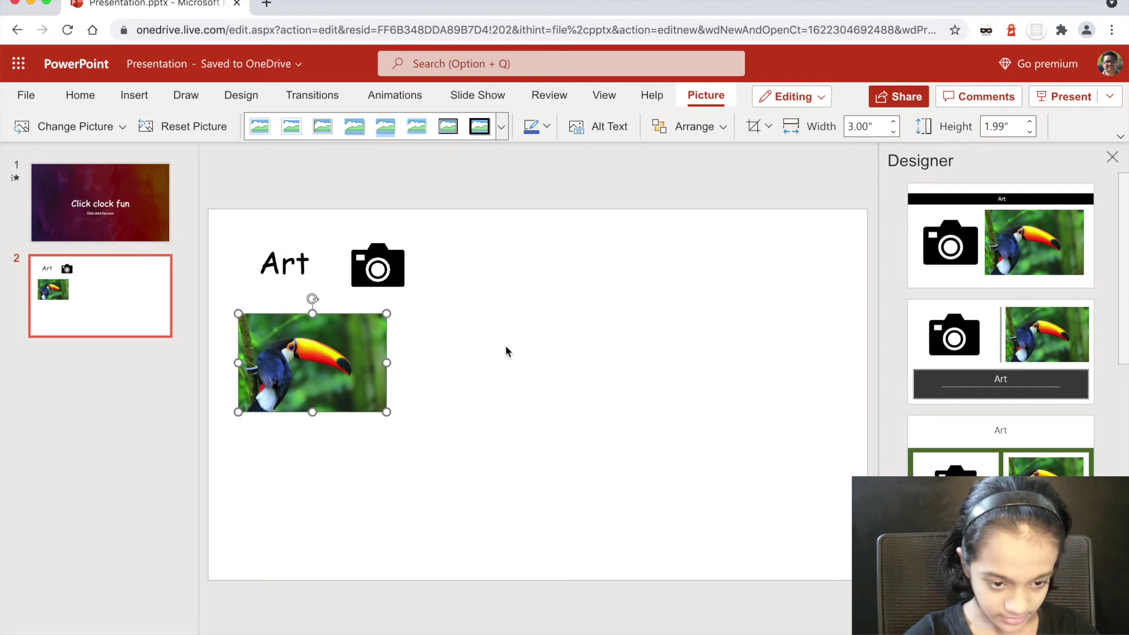
left_click(494, 316)
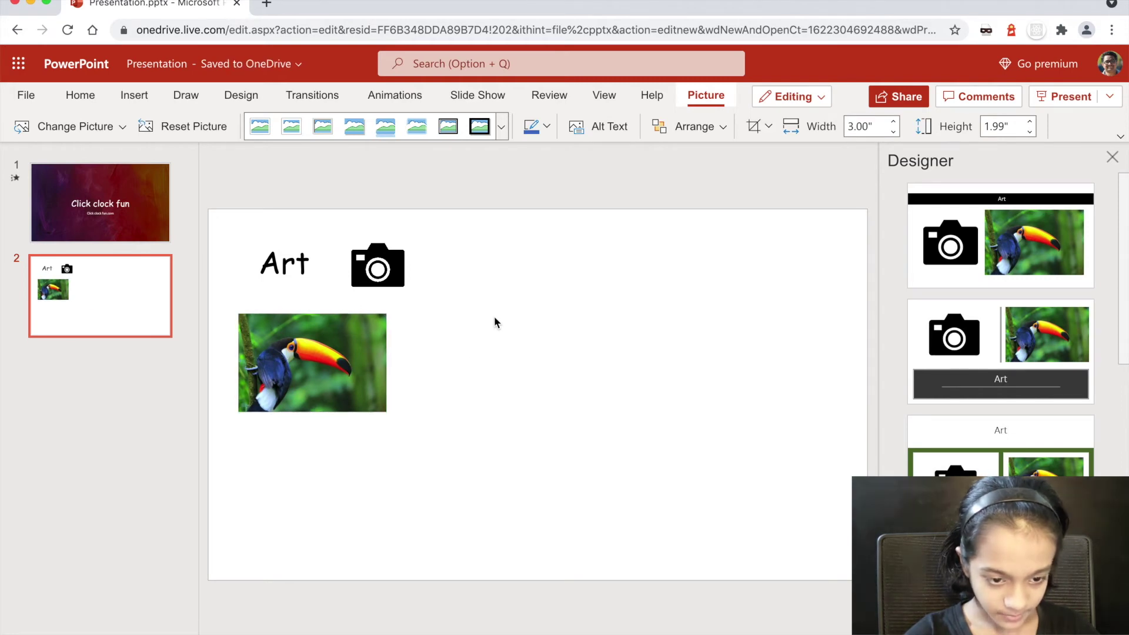
Step: Insert the stock picture of white flowers against a turquoise sky, with premium search results excluded
left_click(234, 96)
left_click(202, 98)
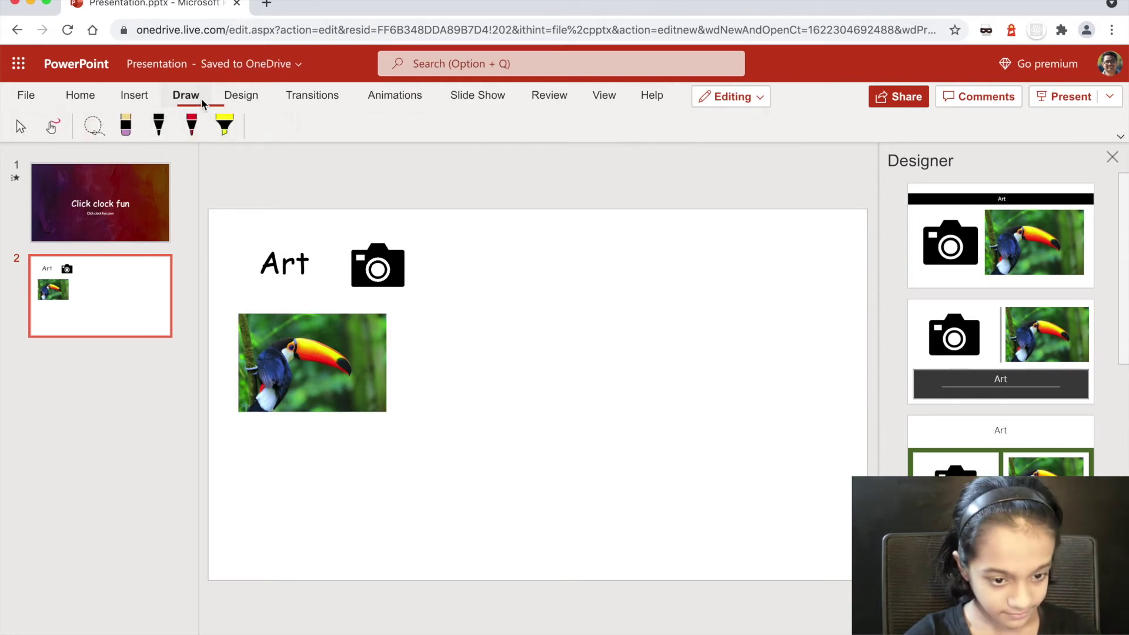
left_click(134, 95)
left_click(252, 127)
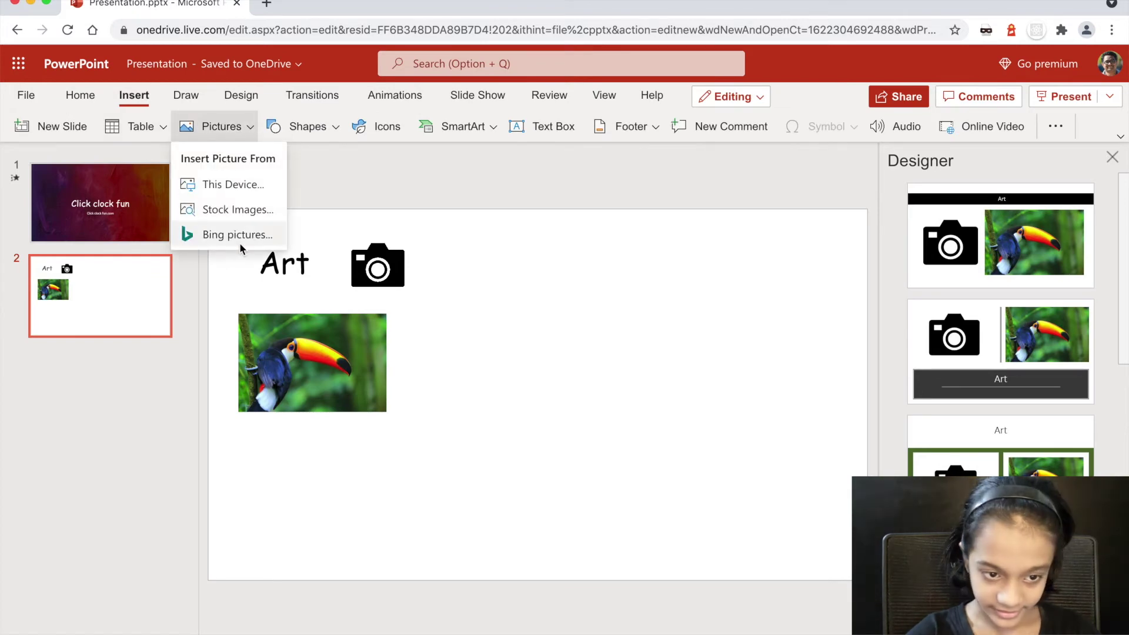
left_click(243, 215)
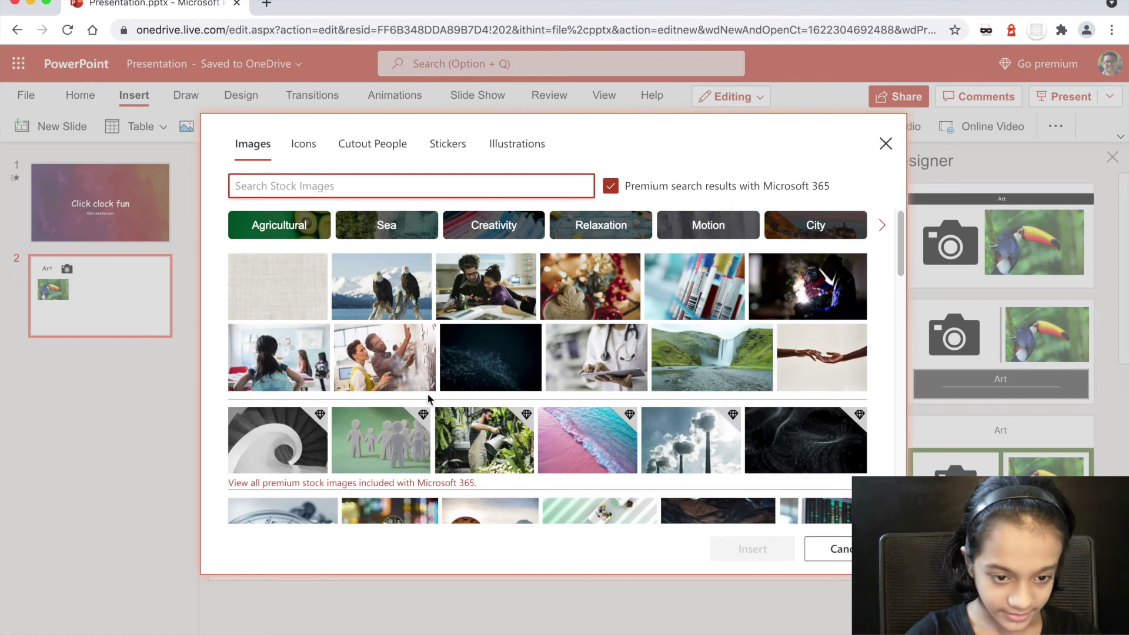
left_click(611, 186)
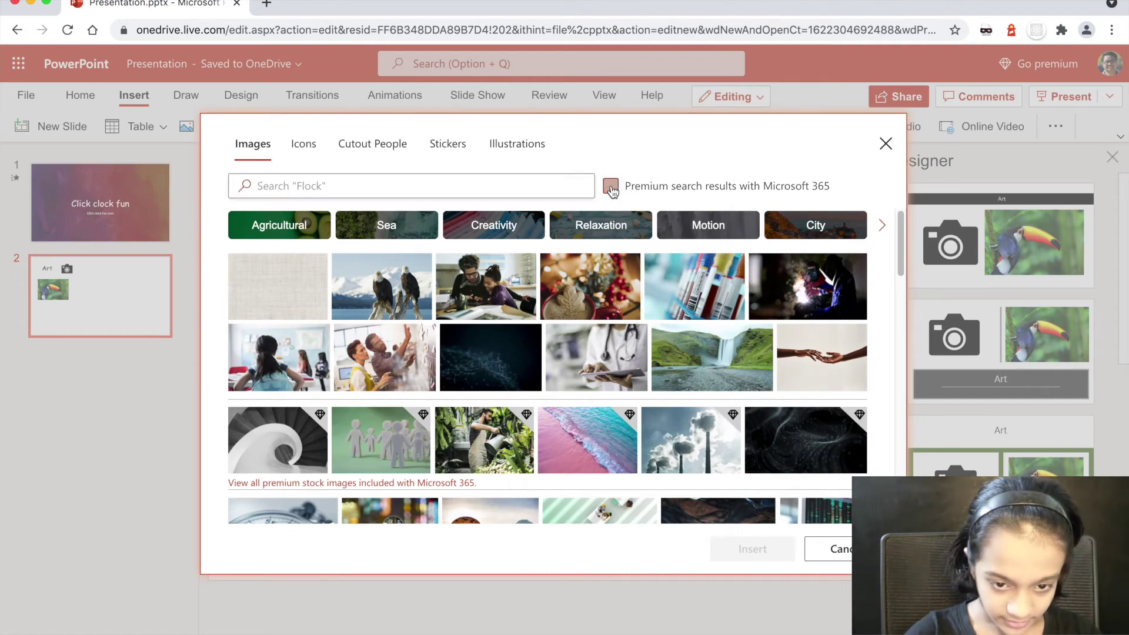
scroll(594, 411, "down", 5)
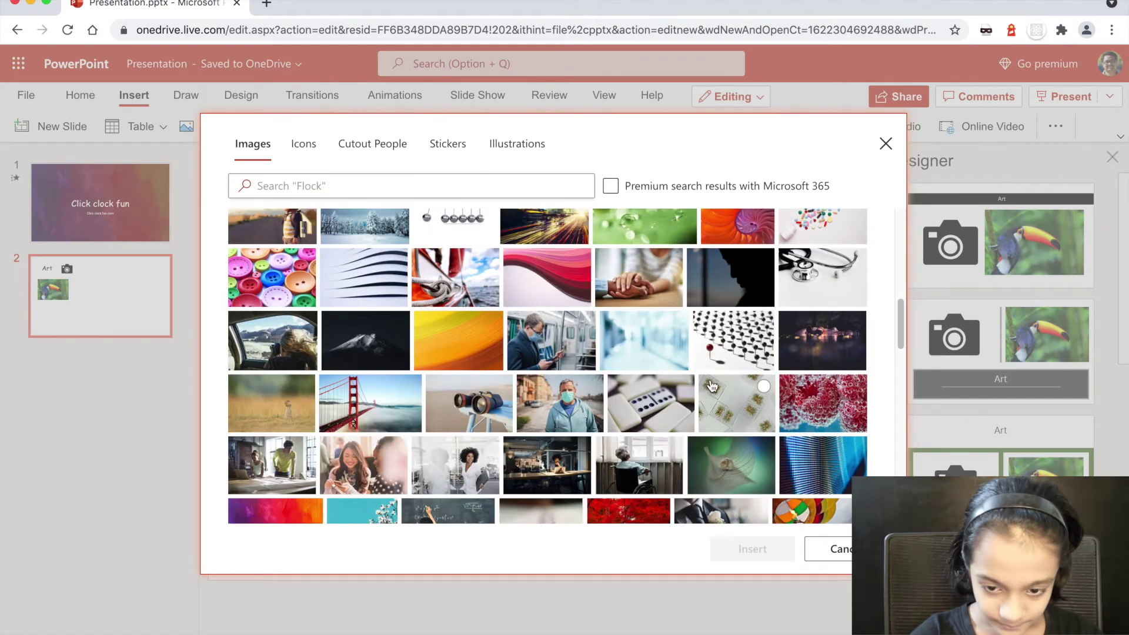
scroll(412, 318, "down", 3)
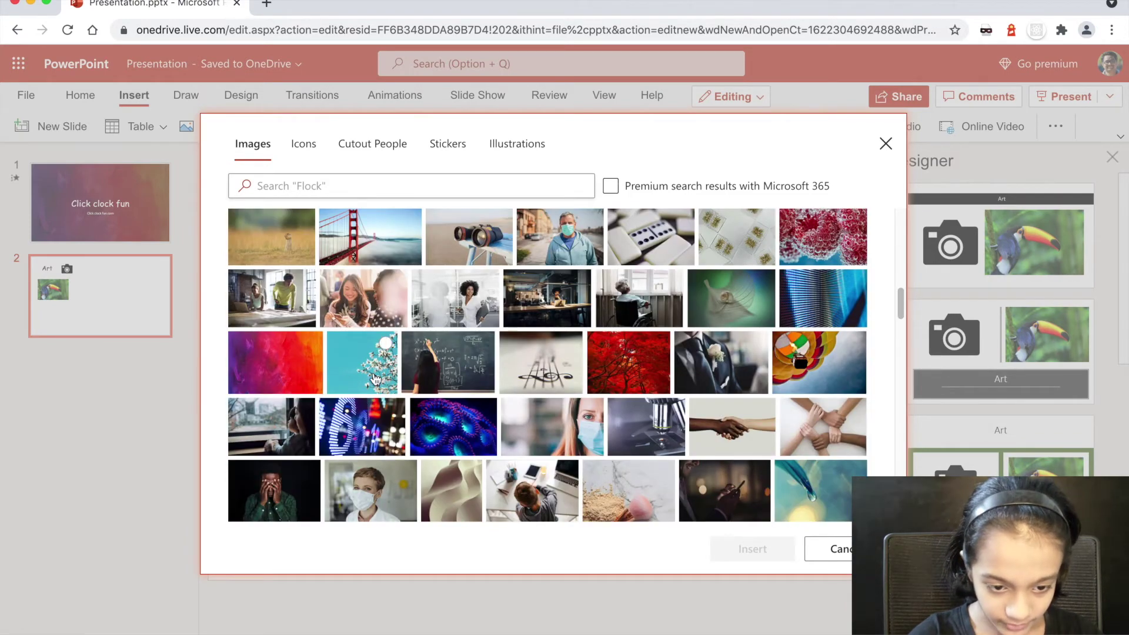
left_click(370, 372)
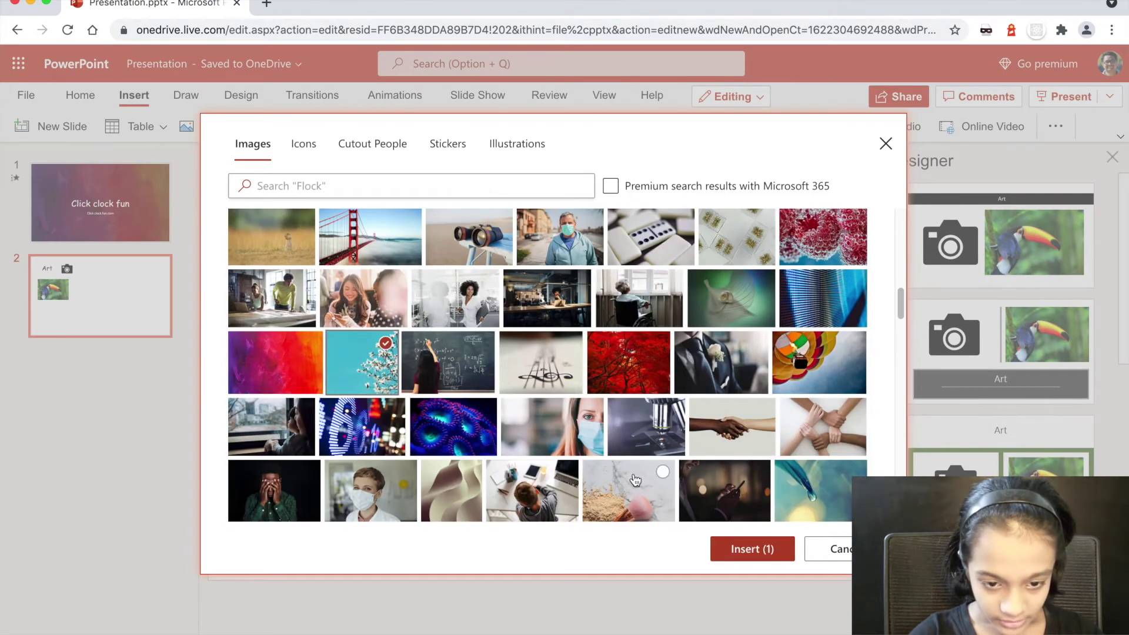
left_click(742, 551)
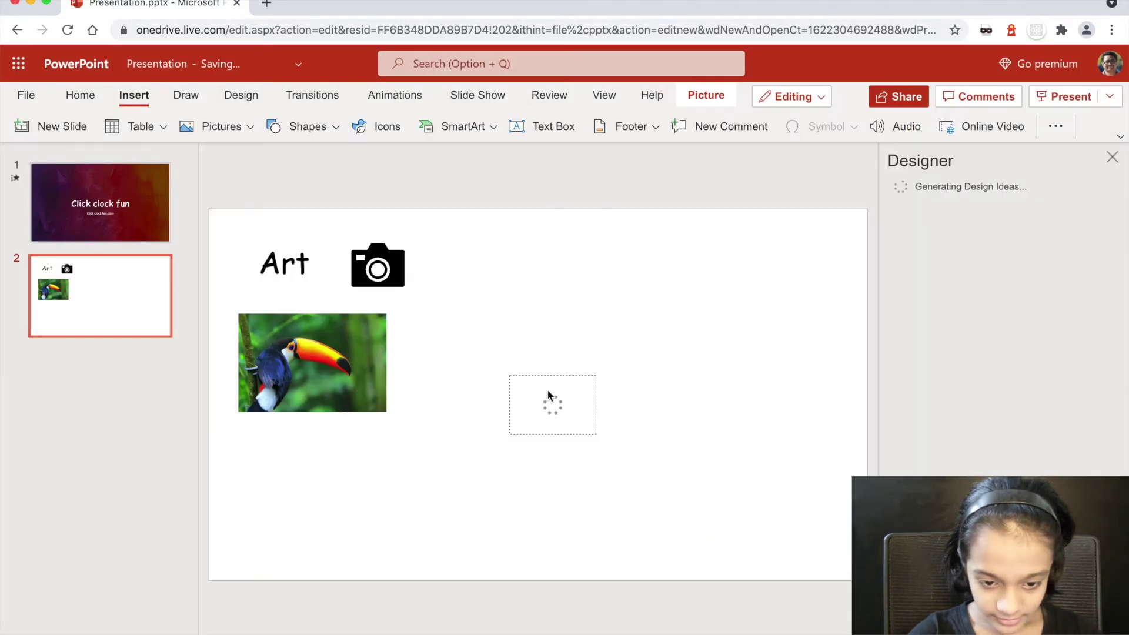
Step: Enlarge the flower picture to about 3.18" by 2.82" and place it directly below the toucan picture
left_click_drag(533, 364, 472, 348)
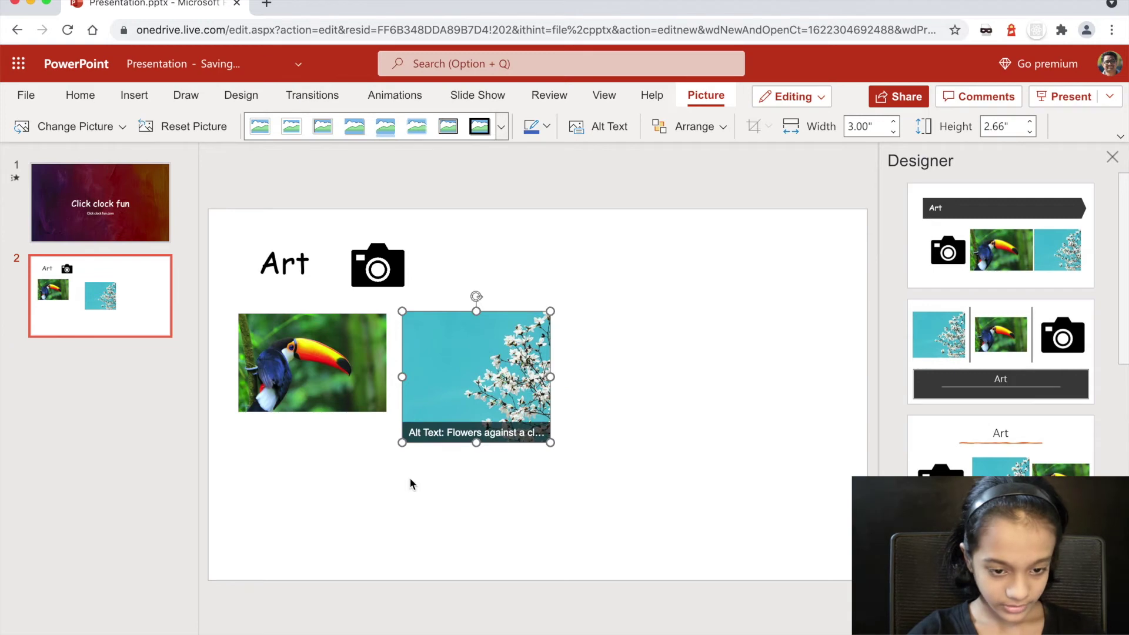
left_click_drag(401, 444, 429, 451)
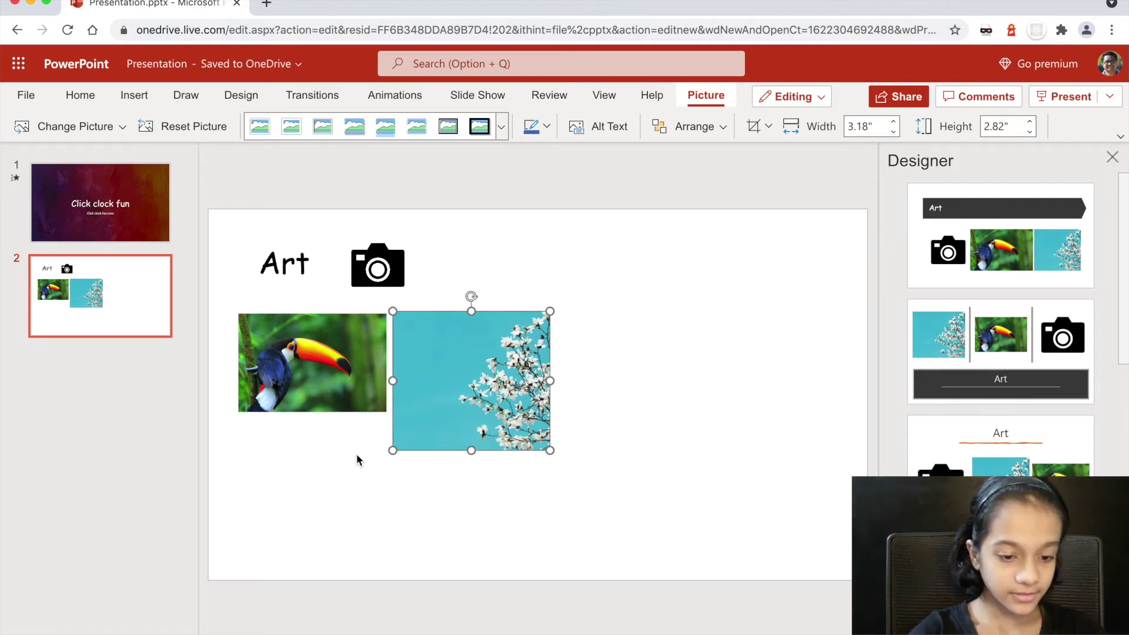
left_click_drag(433, 404, 280, 521)
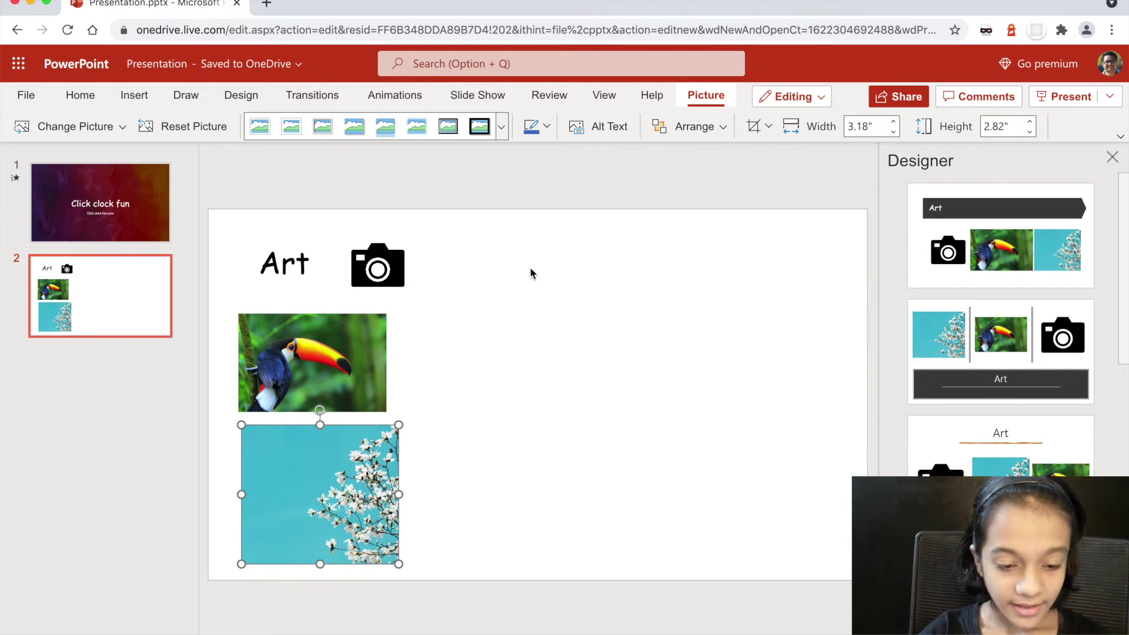